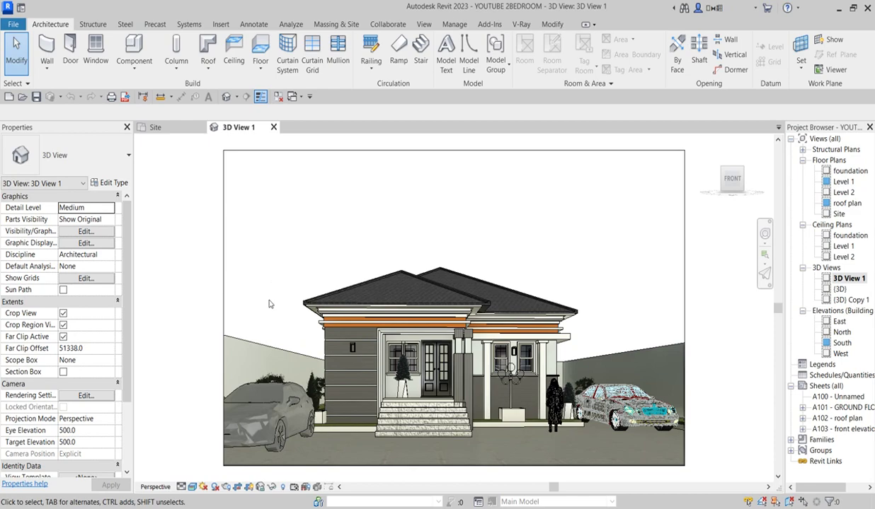
Examine the finished house rendering CaptureC.PNG in Picasa Photo Viewer, then close the viewer.
left_click(522, 25)
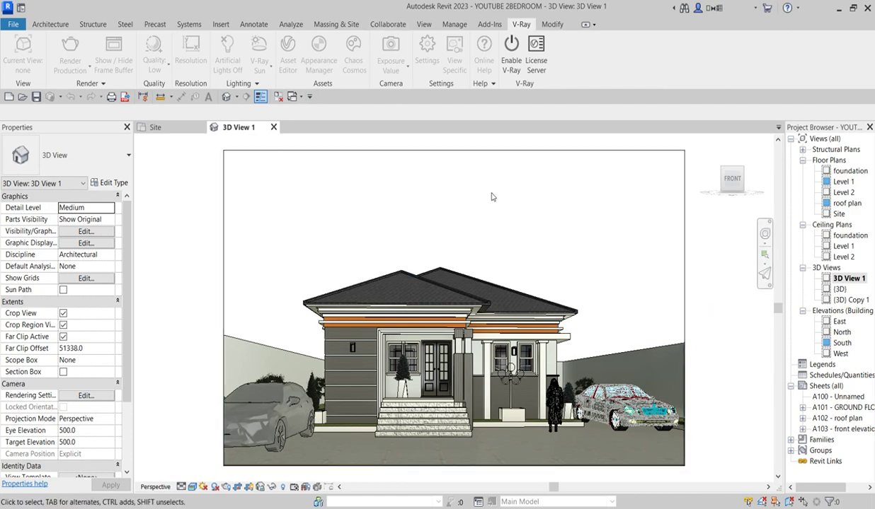
key("alt+Tab")
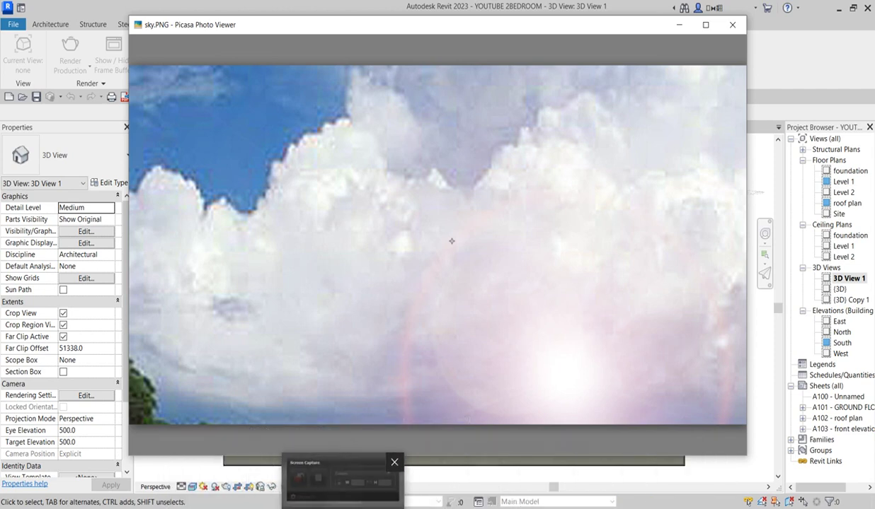
left_click(201, 239)
mouse_move(423, 450)
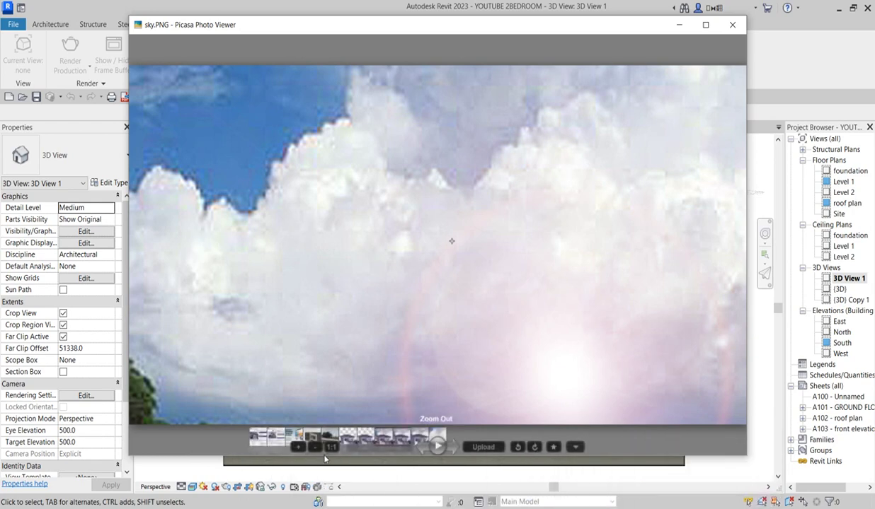
left_click(424, 450)
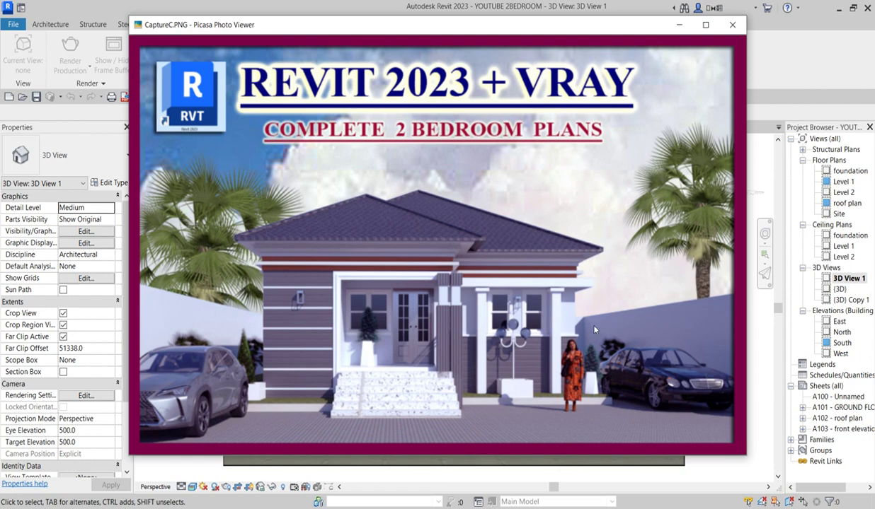
key("Escape")
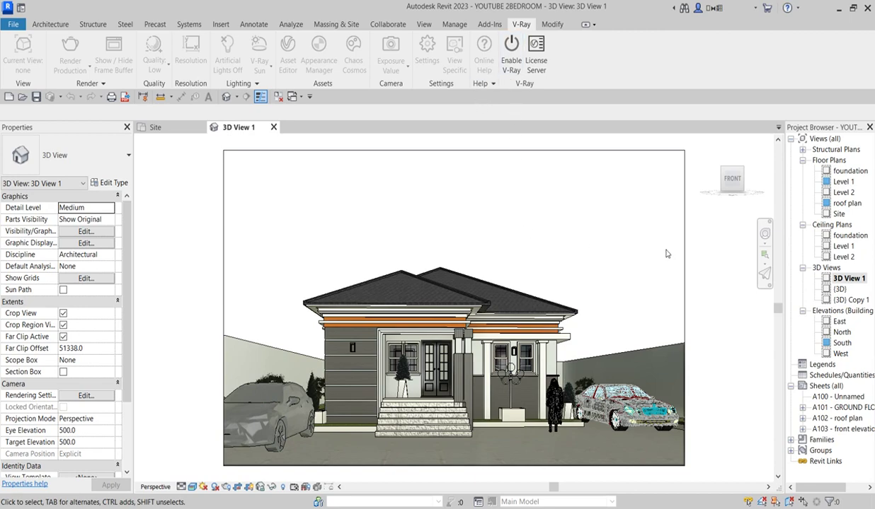
Open the Level 1 floor plan and enable V-Ray.
double_click(842, 182)
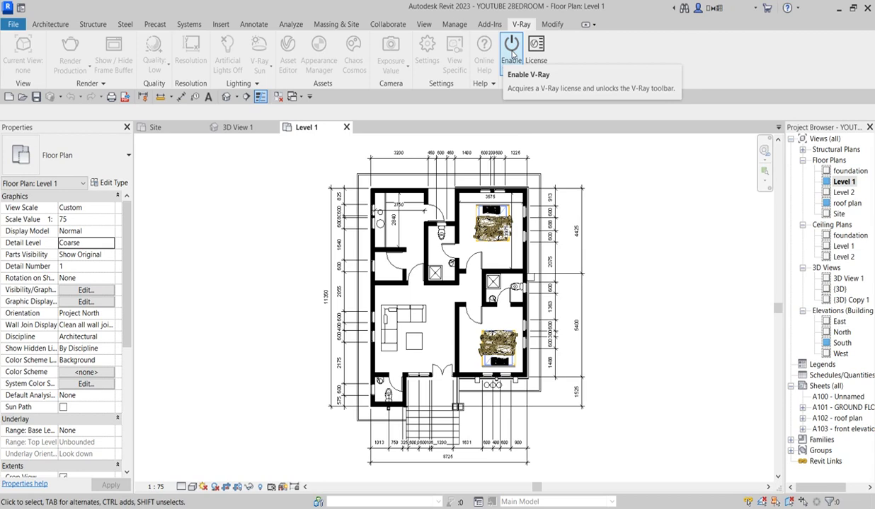
left_click(513, 55)
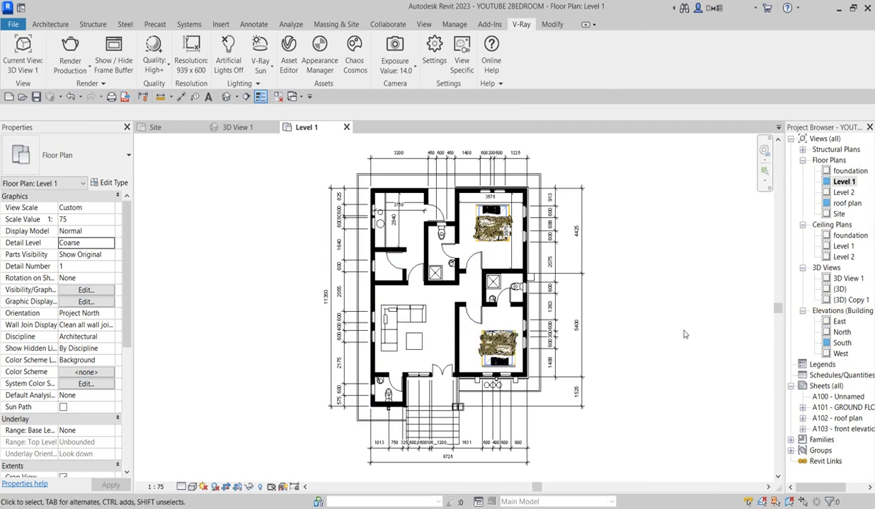
scroll(506, 333, "down", 1)
scroll(632, 298, "up", 1)
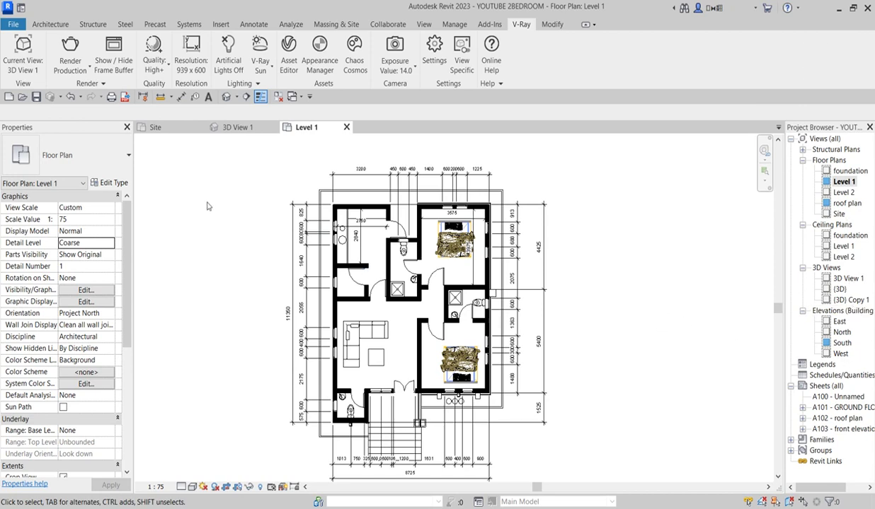
left_click(31, 58)
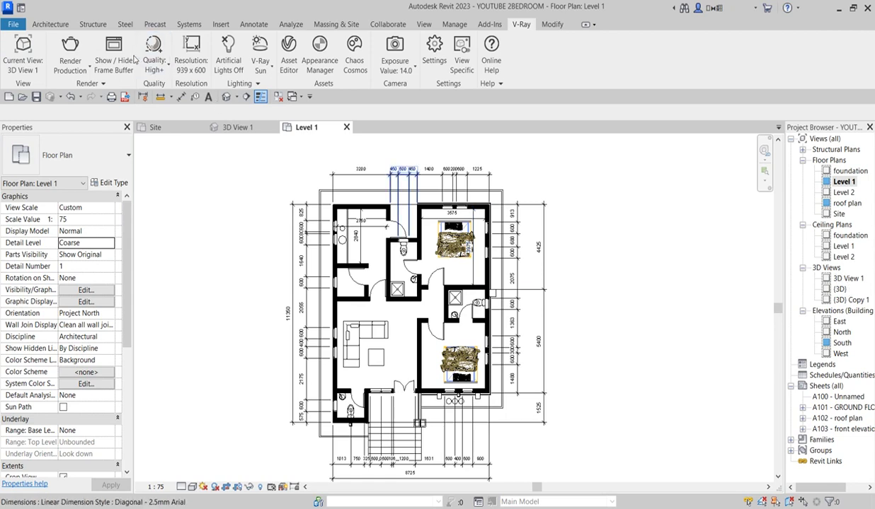
left_click(28, 57)
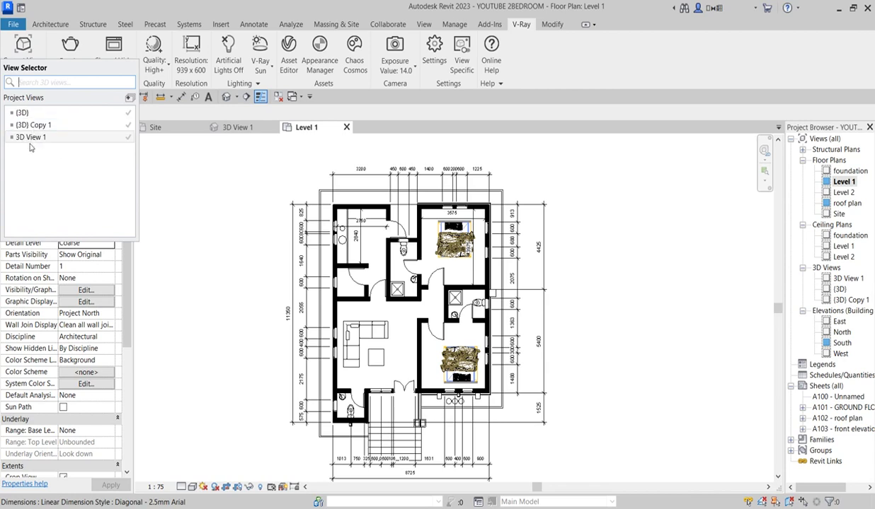
left_click(244, 197)
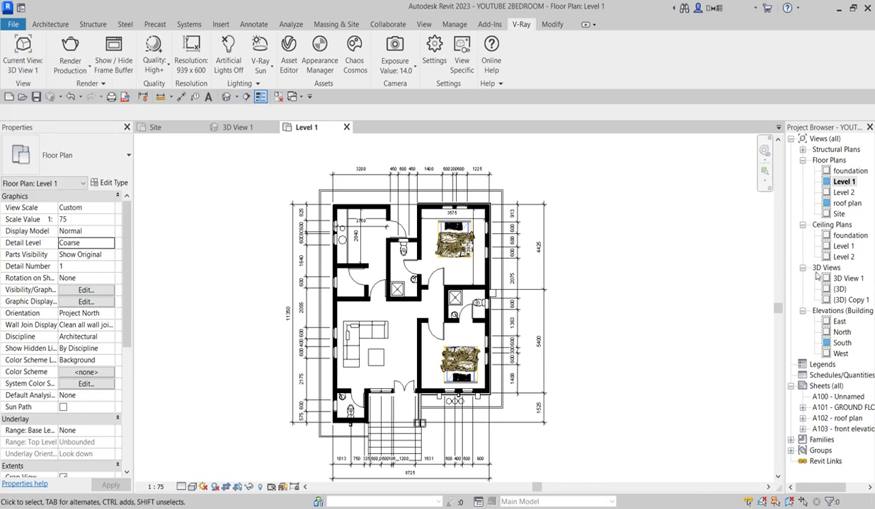
Rename the 3D View 1 camera view as shot and set it as V-Ray's current view.
left_click(849, 279)
right_click(849, 279)
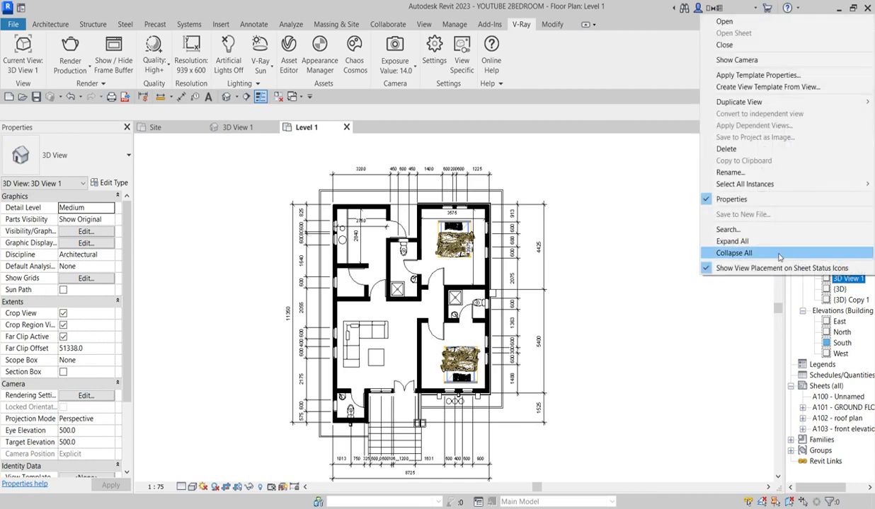
left_click(729, 173)
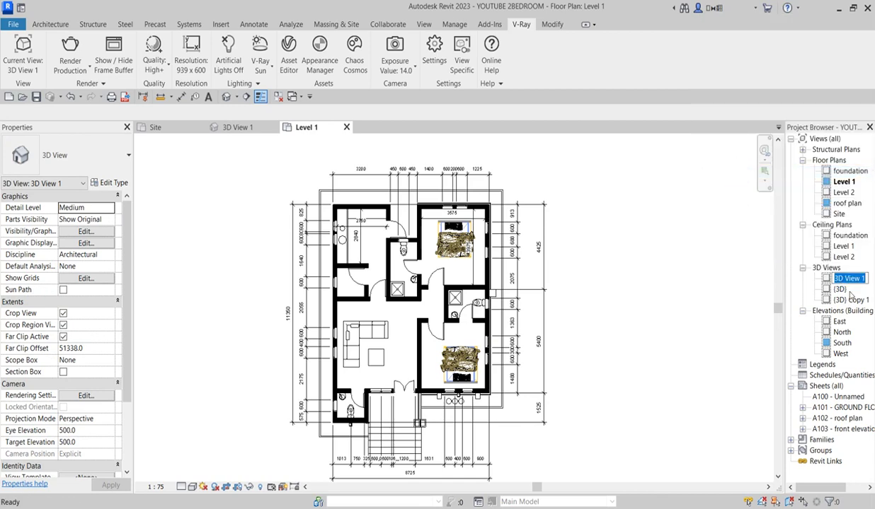
type("sh")
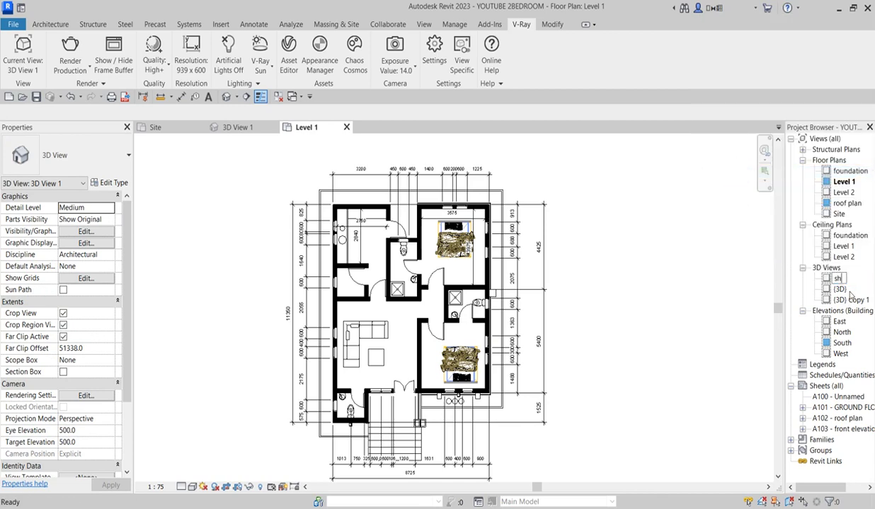
type("ort")
left_click(823, 278)
left_click(585, 280)
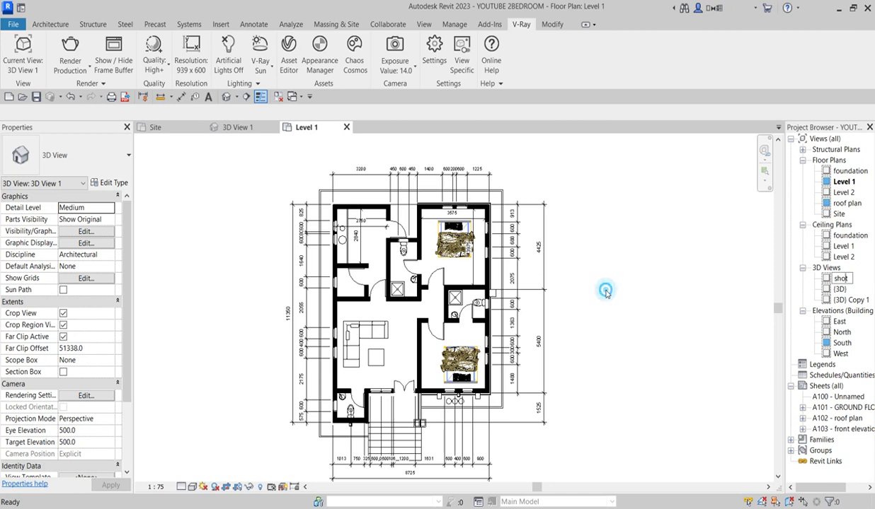
left_click(25, 51)
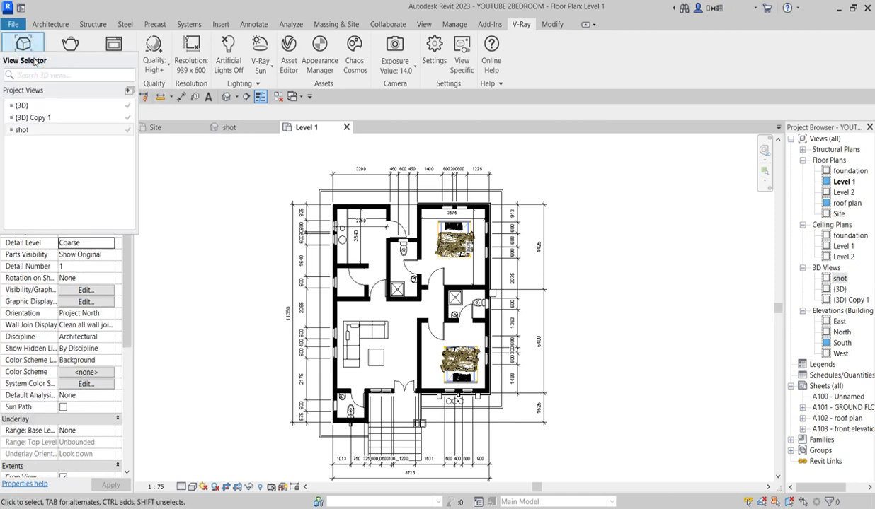
left_click(21, 132)
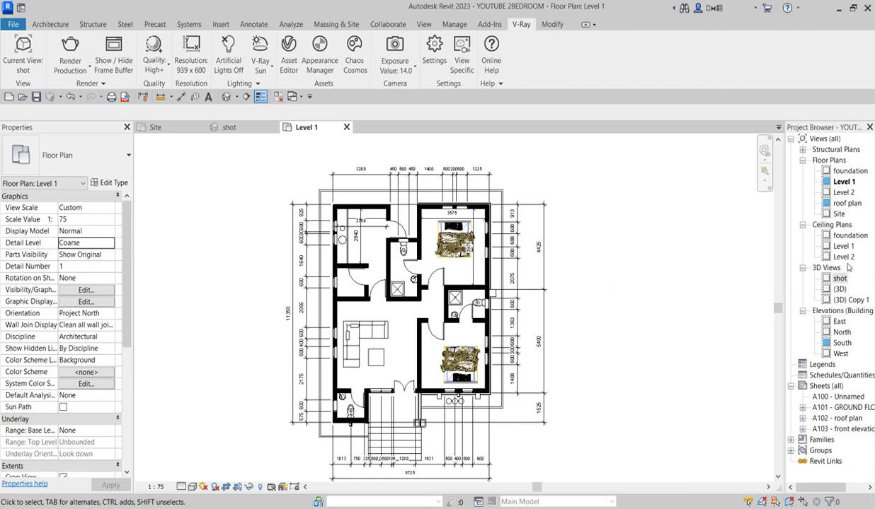
Rename the {3D} Copy 1 view as cam and choose shot as V-Ray's current view.
left_click(856, 301)
right_click(856, 301)
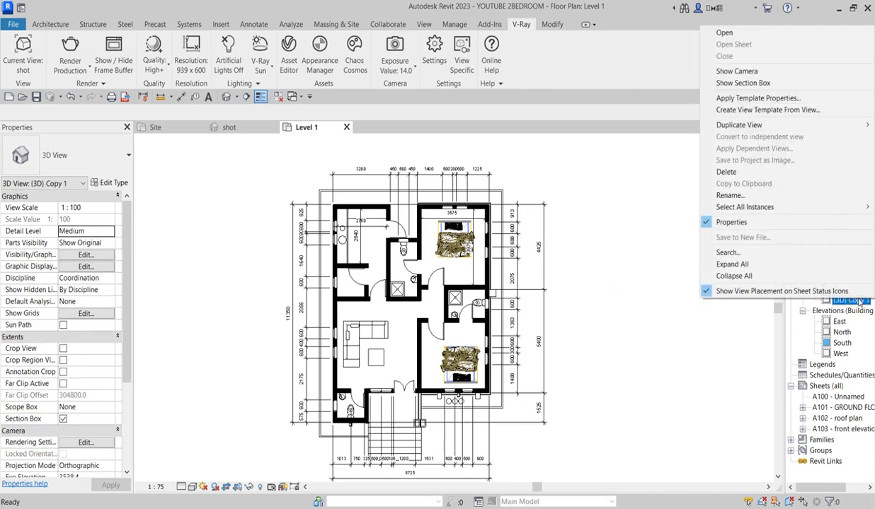
left_click(745, 196)
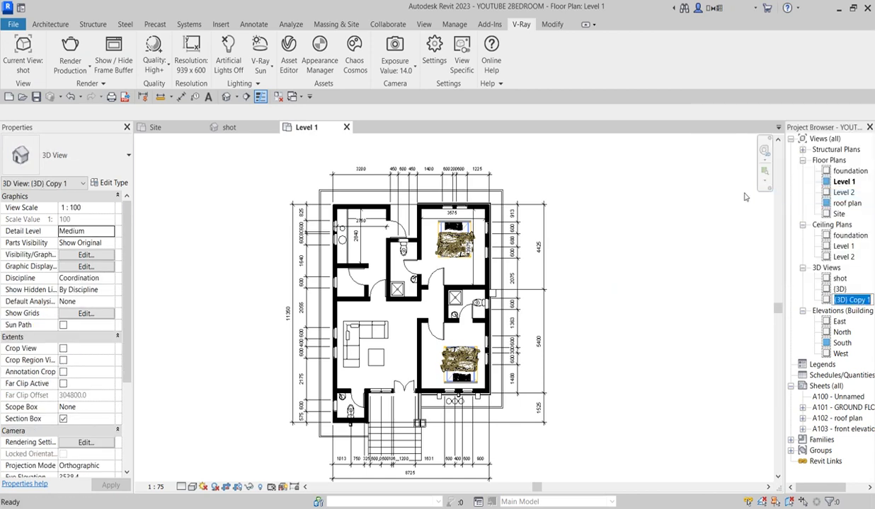
type("cam")
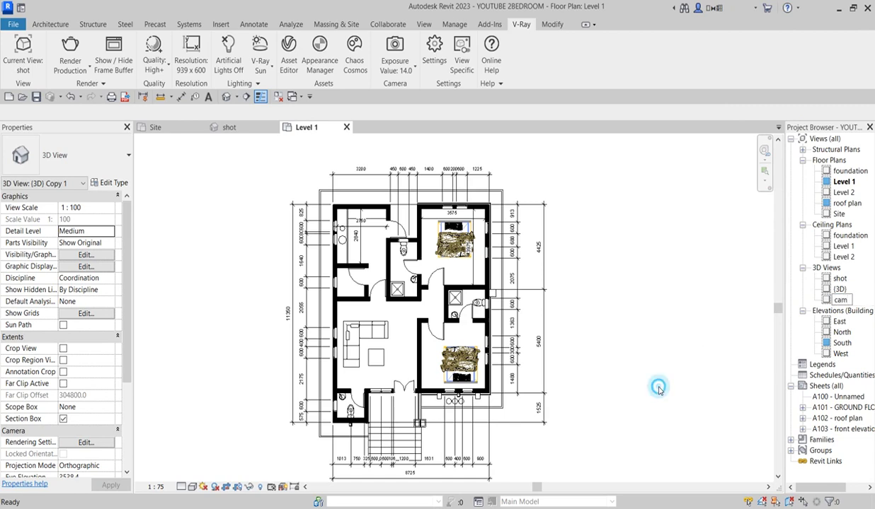
left_click(641, 375)
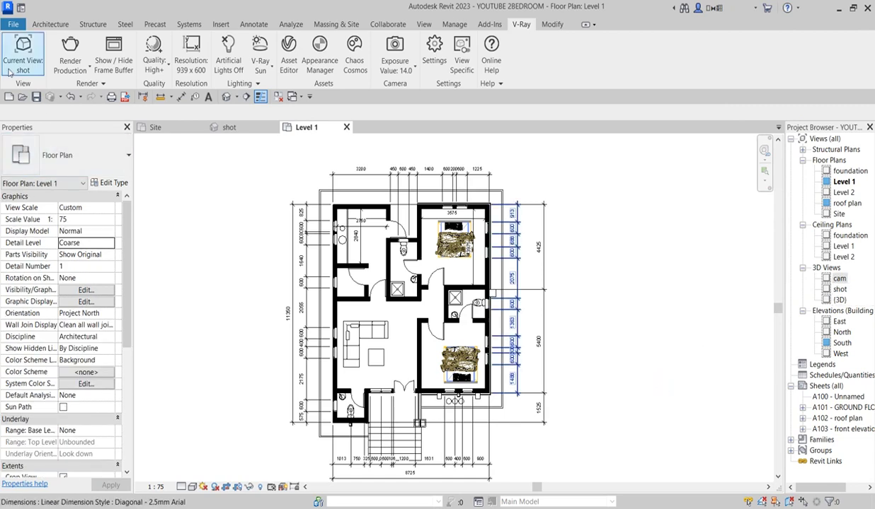
left_click(38, 62)
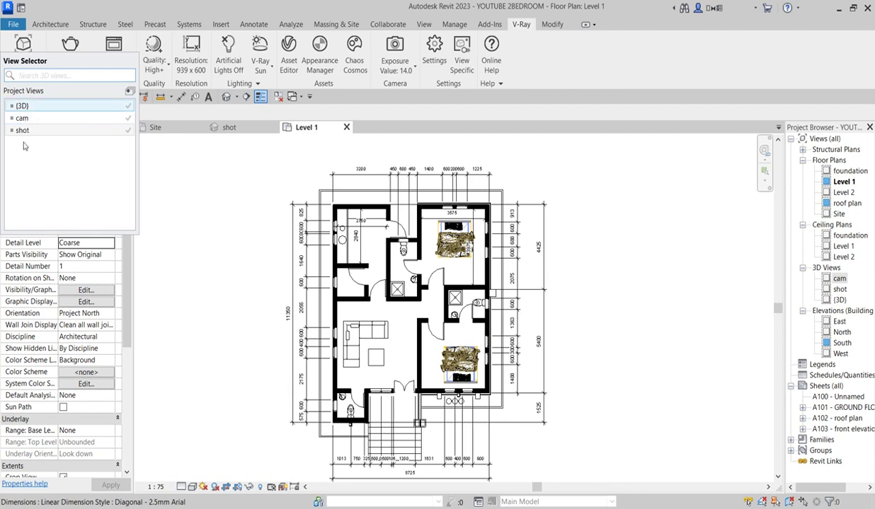
left_click(21, 130)
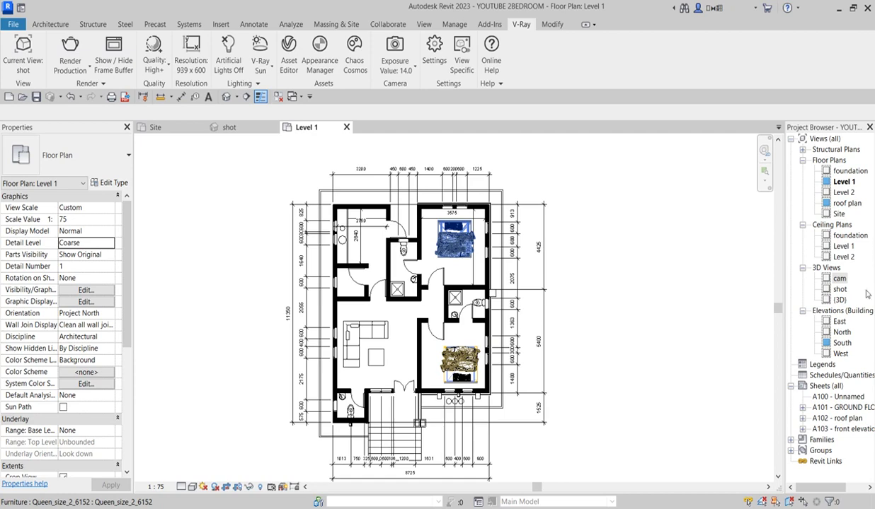
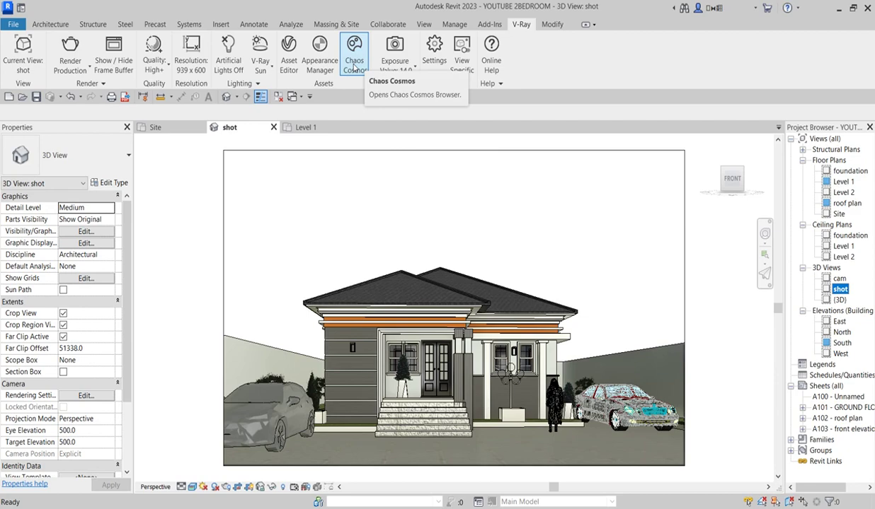
Browse the Vehicles category in Chaos Cosmos and start downloading the Motorcycle 011 model.
left_click(354, 65)
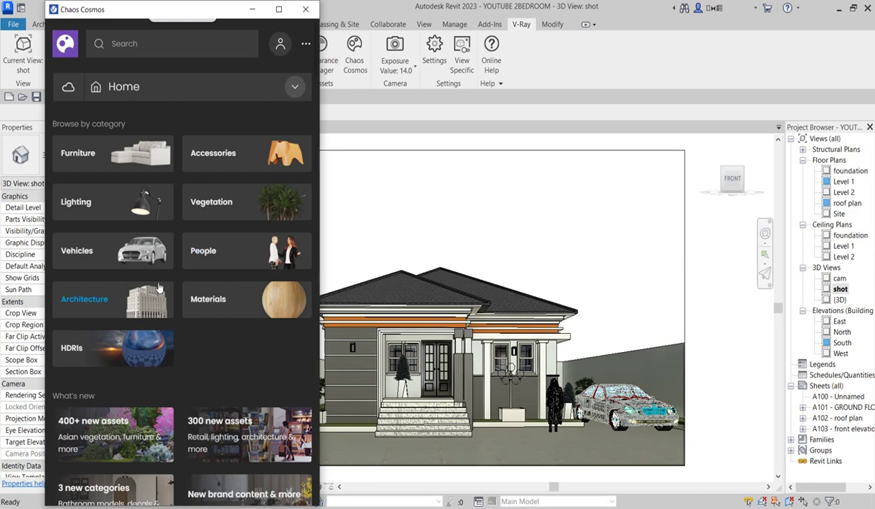
left_click(134, 251)
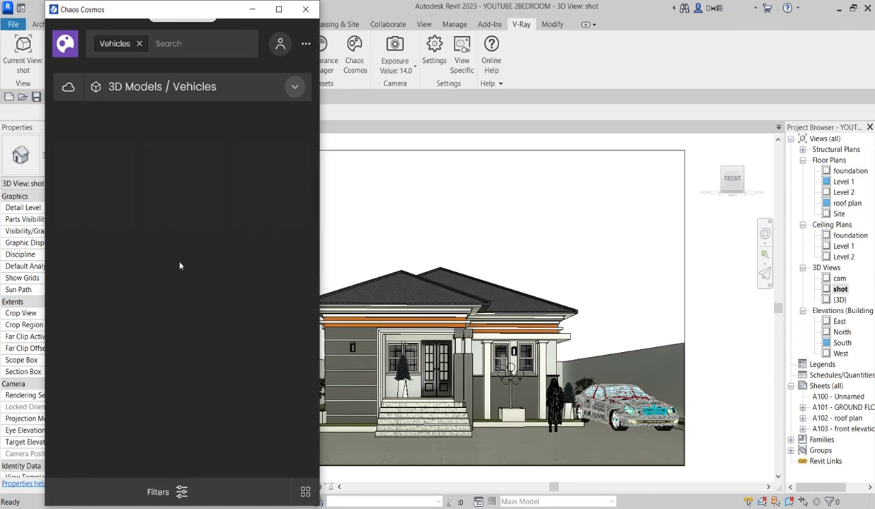
scroll(180, 345, "down", 1)
scroll(178, 375, "down", 3)
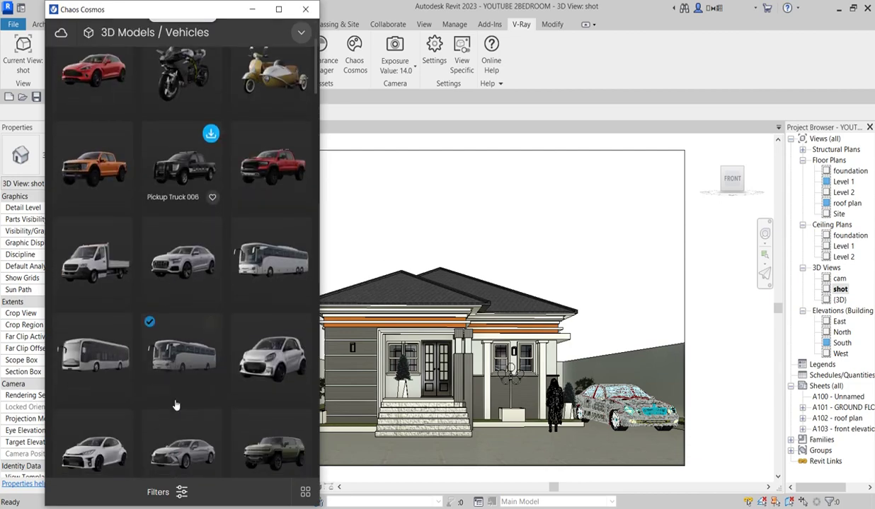
scroll(176, 464, "down", 1)
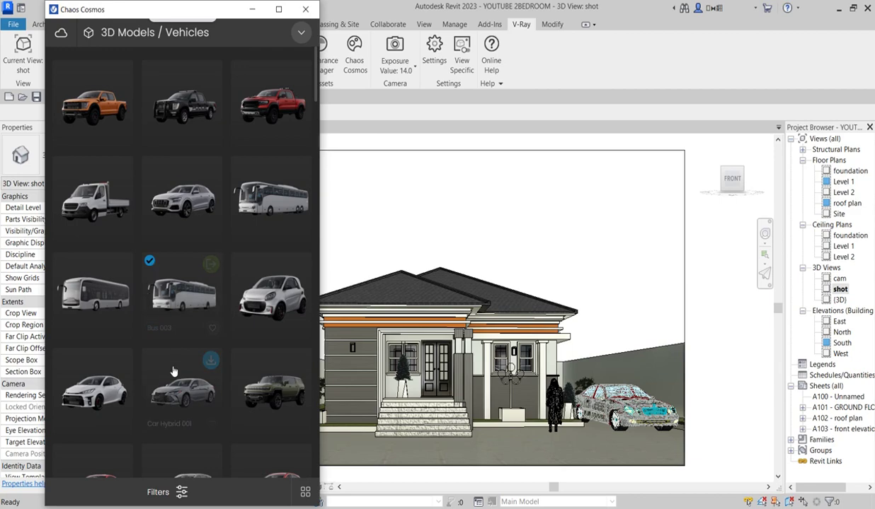
scroll(173, 353, "down", 3)
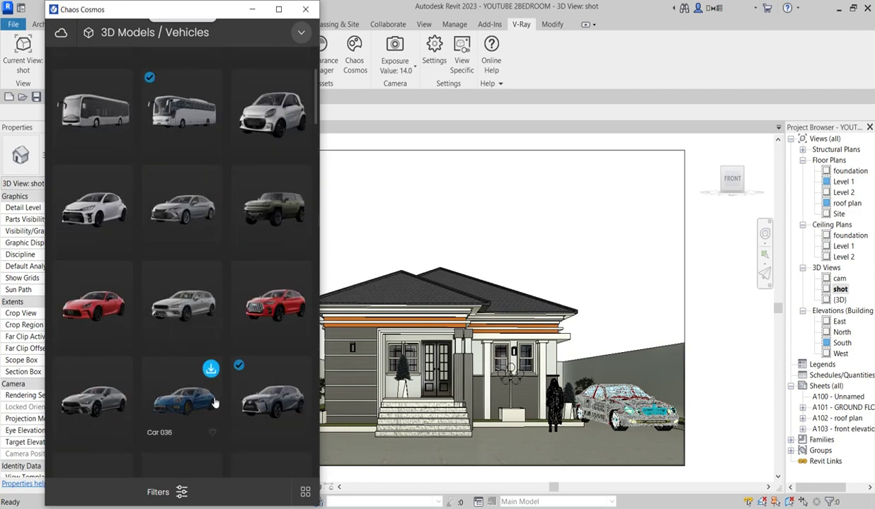
scroll(269, 408, "down", 2)
scroll(91, 343, "down", 2)
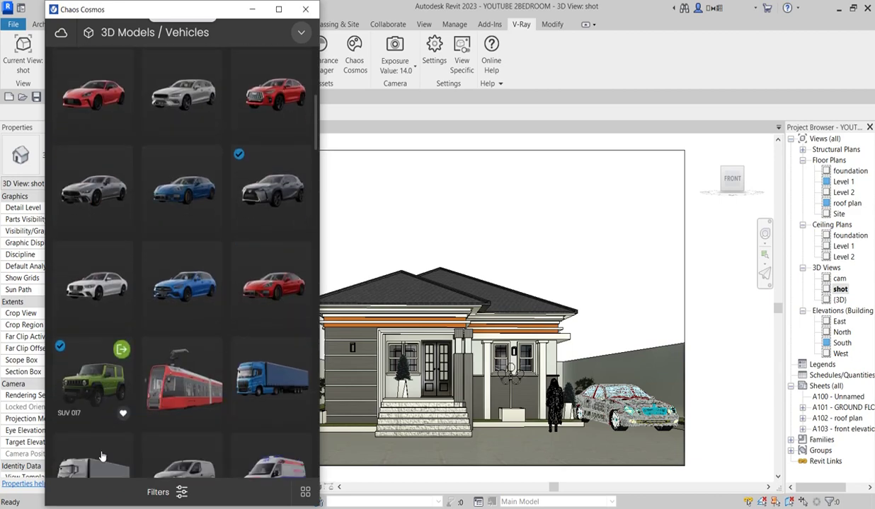
scroll(171, 353, "down", 2)
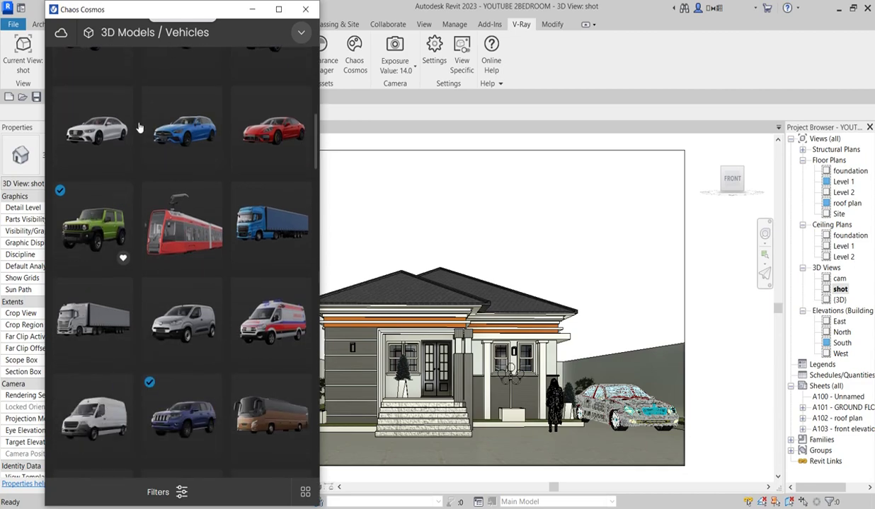
scroll(151, 230, "up", 1)
scroll(150, 230, "down", 10)
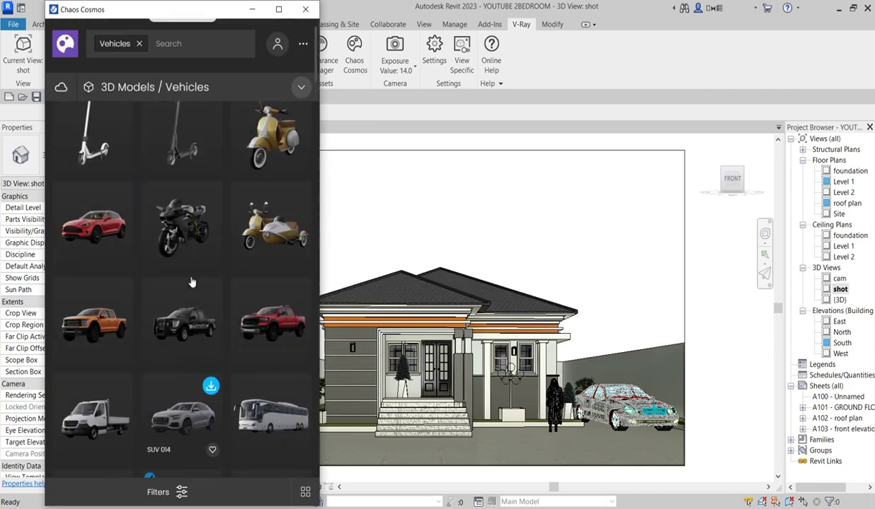
scroll(296, 233, "up", 1)
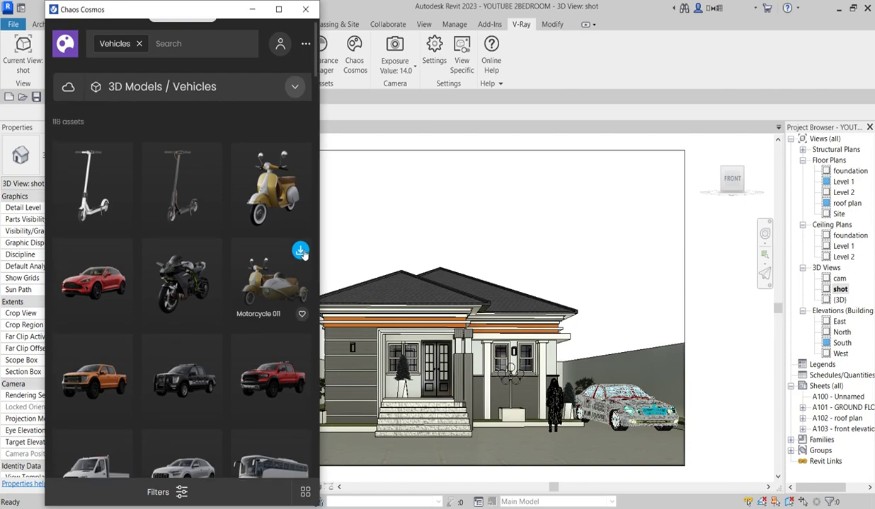
left_click(300, 251)
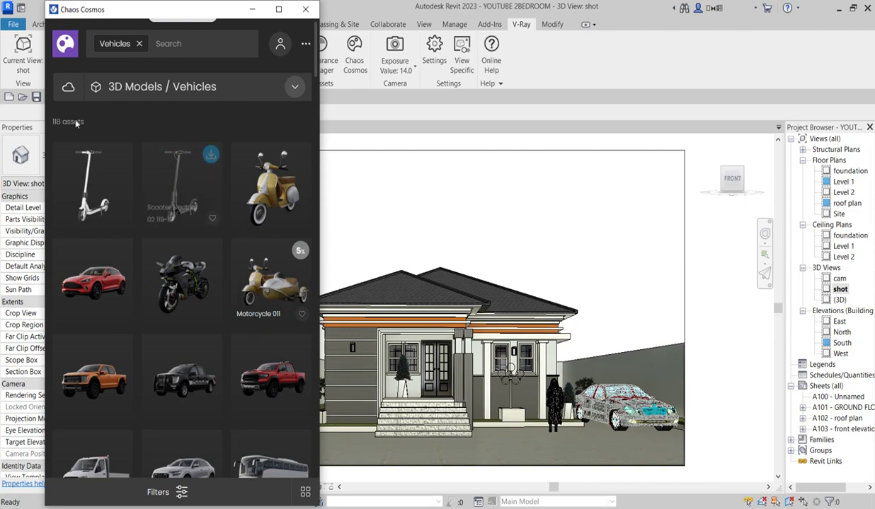
Return to the Vehicles category in Chaos Cosmos, import SUV 017, and place it in front of the house in the shot view.
left_click(71, 52)
scroll(238, 395, "down", 3)
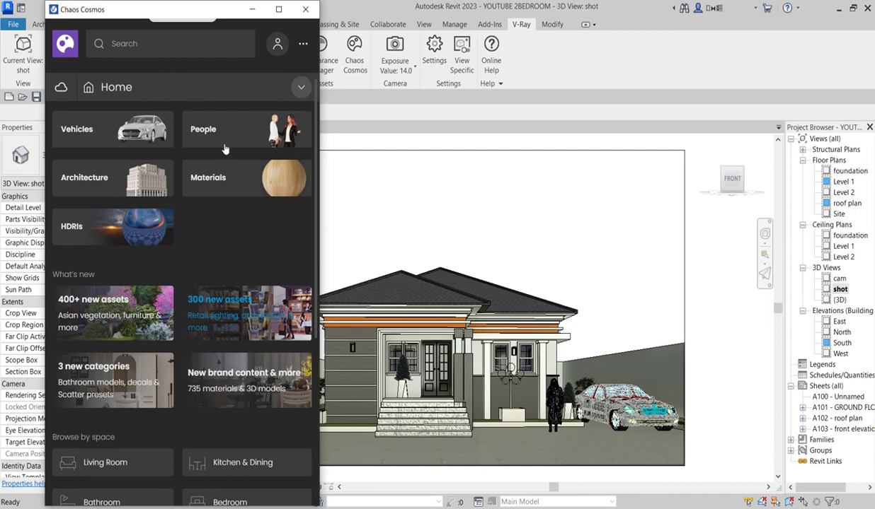
scroll(223, 146, "up", 2)
scroll(197, 228, "up", 1)
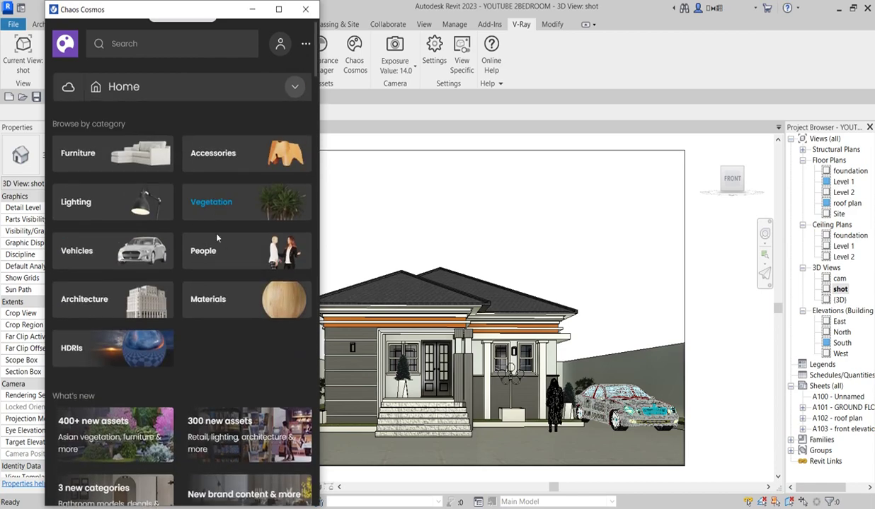
left_click(139, 258)
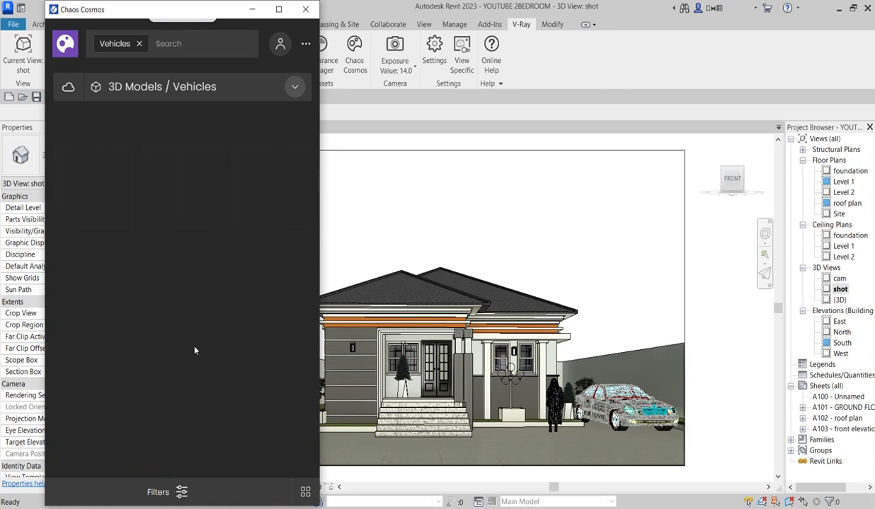
scroll(195, 350, "down", 5)
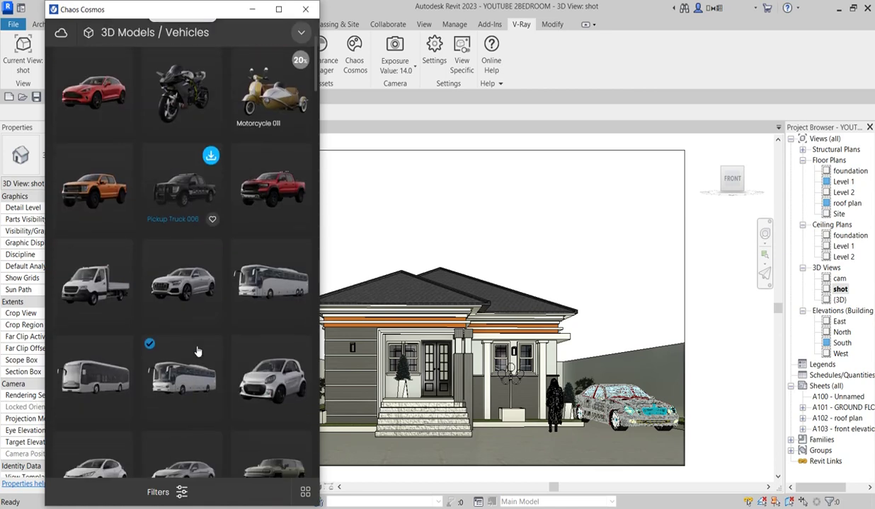
scroll(196, 354, "down", 5)
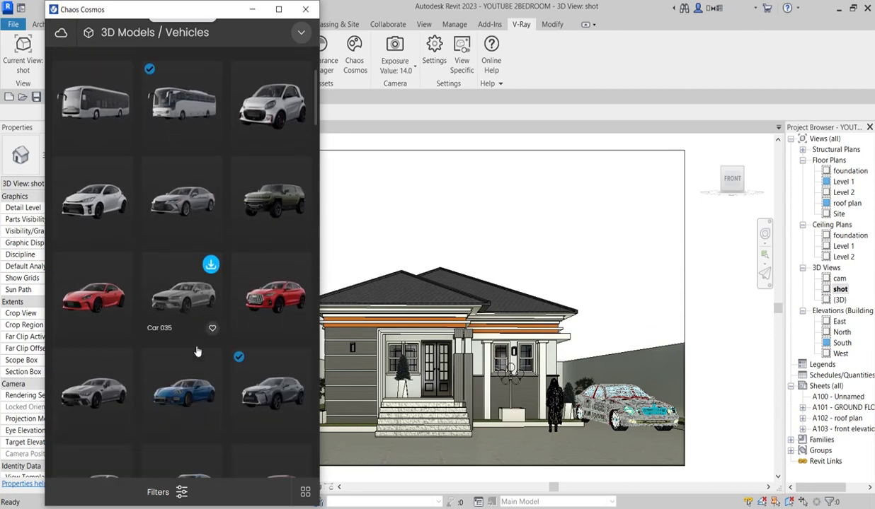
scroll(193, 371, "down", 2)
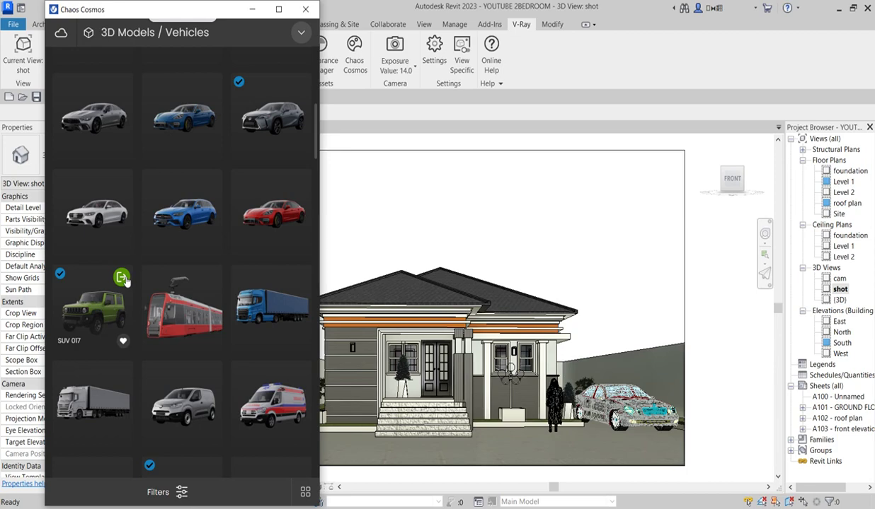
left_click(121, 278)
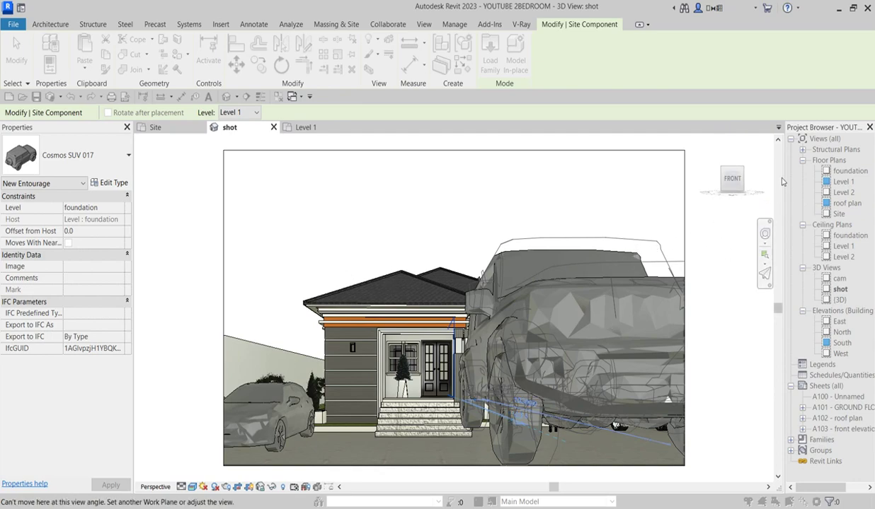
key("Escape")
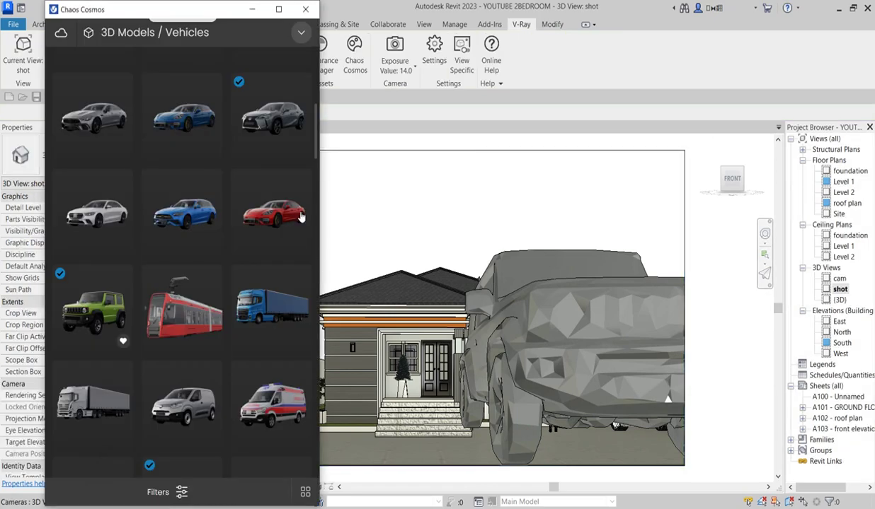
left_click(305, 10)
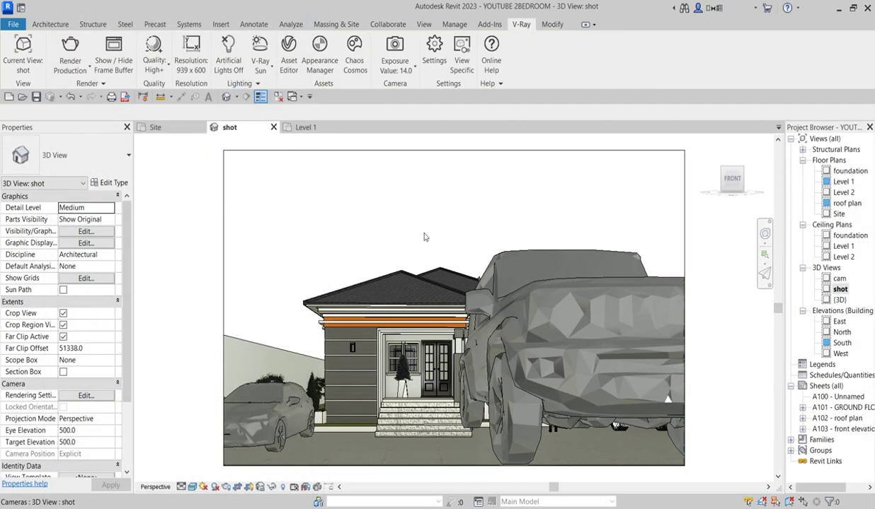
Set the level of the placed Cosmos SUV 017 to foundation.
left_click(521, 282)
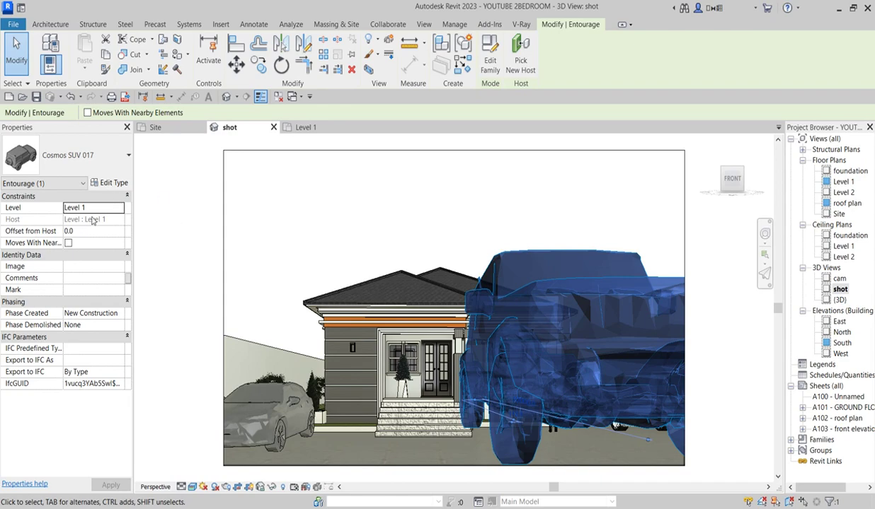
left_click(120, 208)
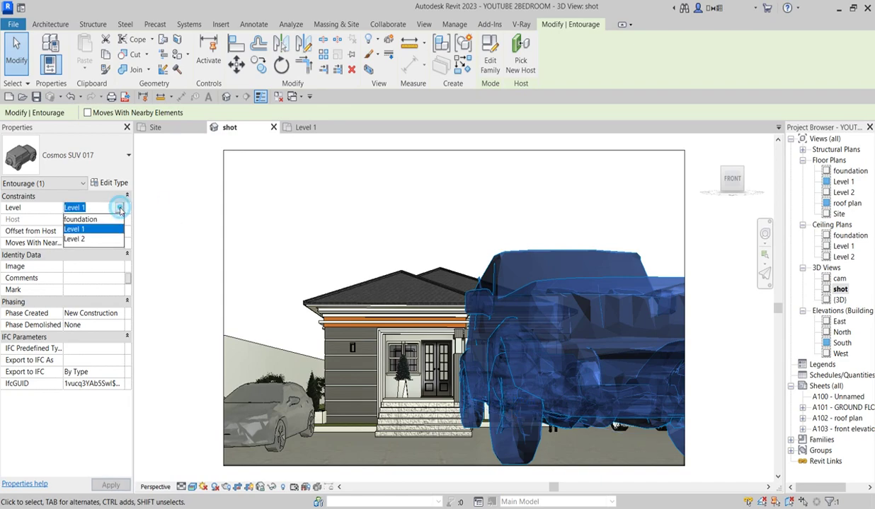
left_click(81, 218)
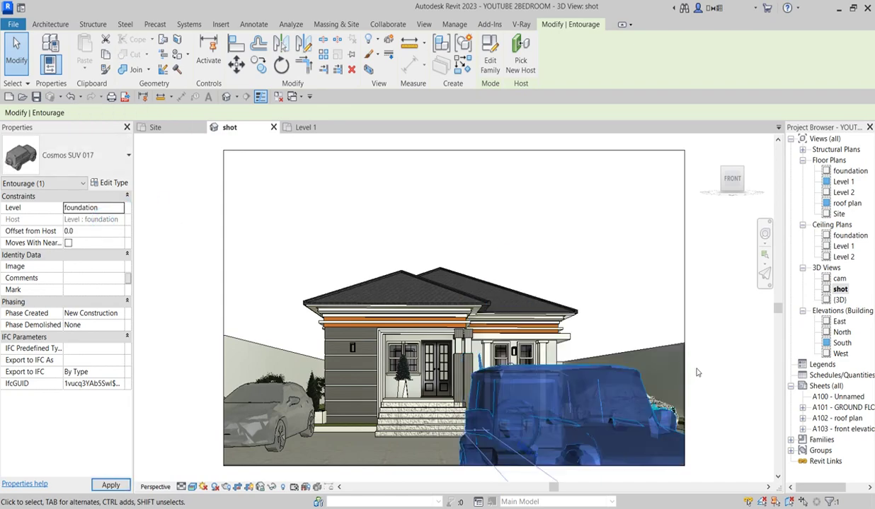
In the foundation floor plan, move the SUV closer to the house, about 5000 in front of the porch column.
double_click(850, 171)
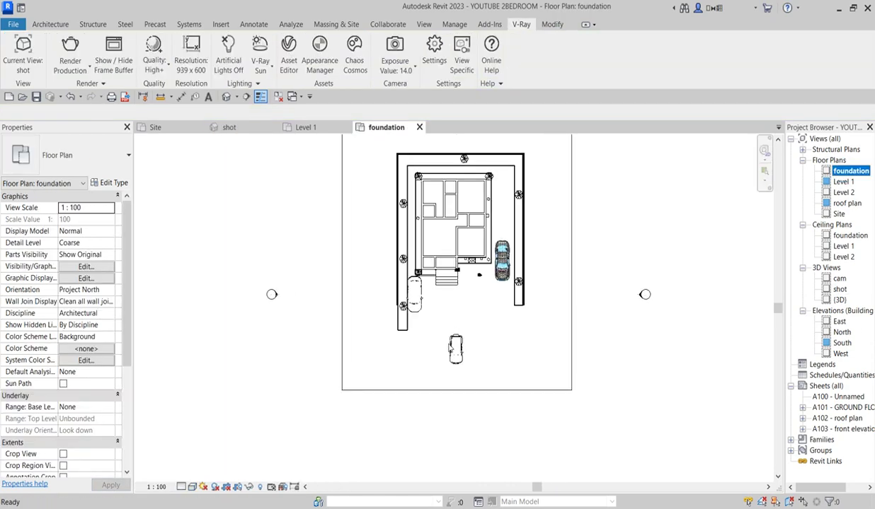
left_click(456, 347)
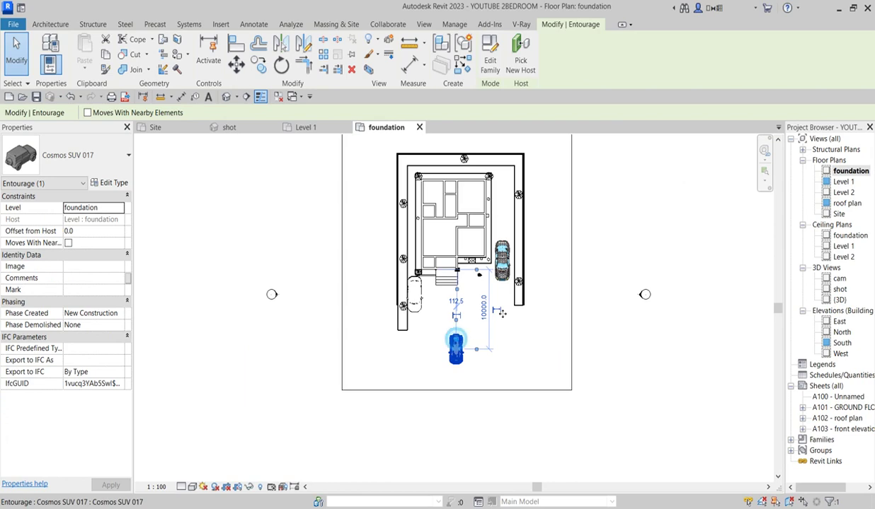
left_click_drag(456, 347, 467, 305)
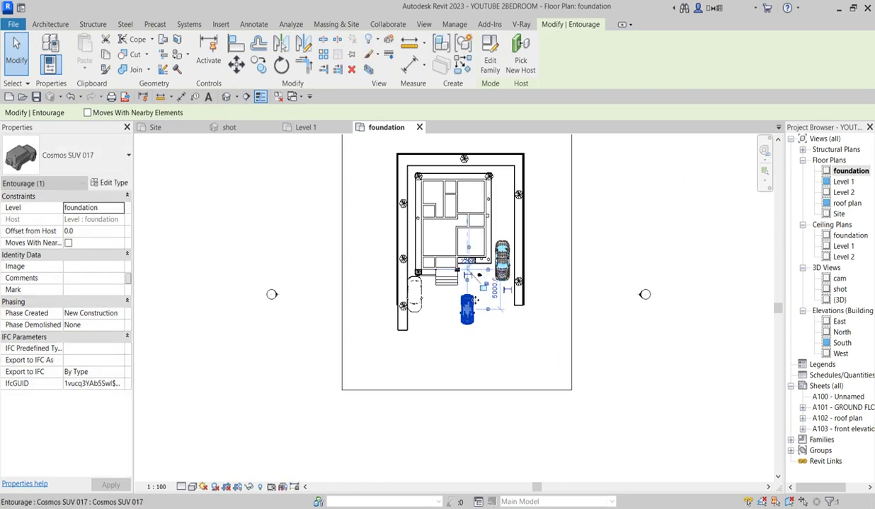
left_click(612, 364)
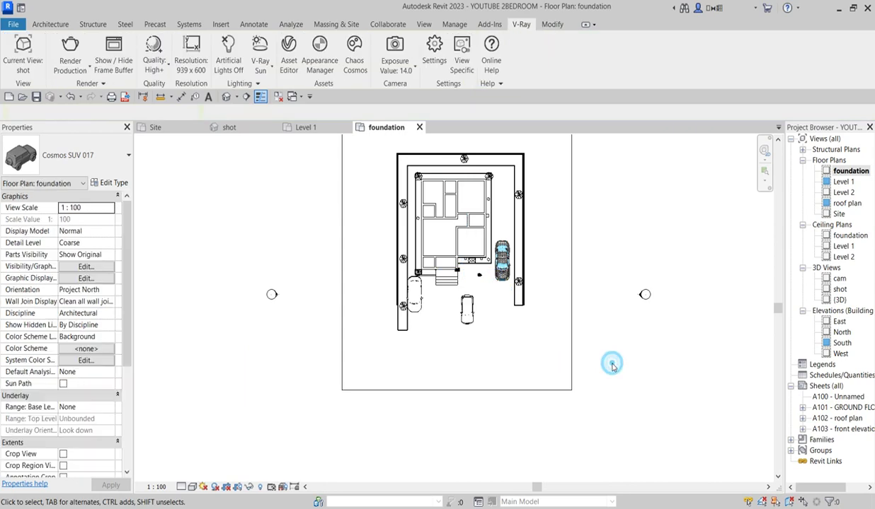
Reopen the shot camera view and examine how the SUV sits in front of the house beside the parked Mercedes.
double_click(839, 290)
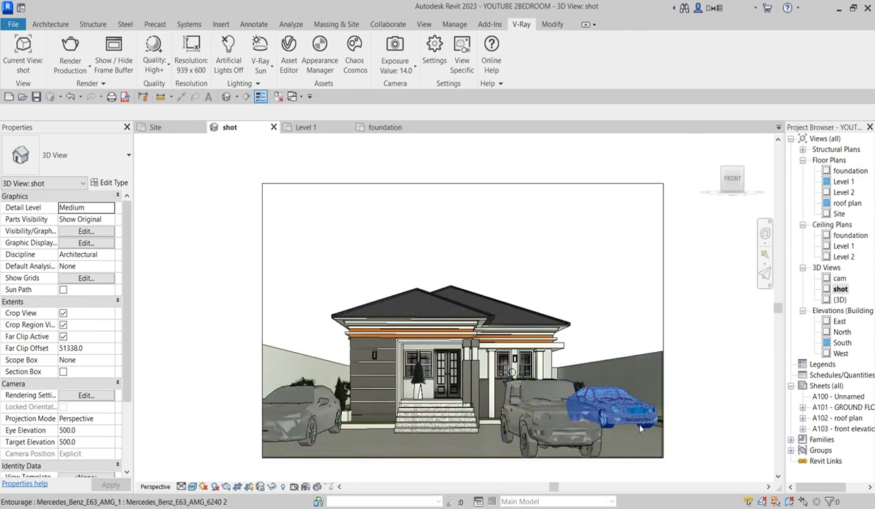
scroll(632, 400, "up", 5)
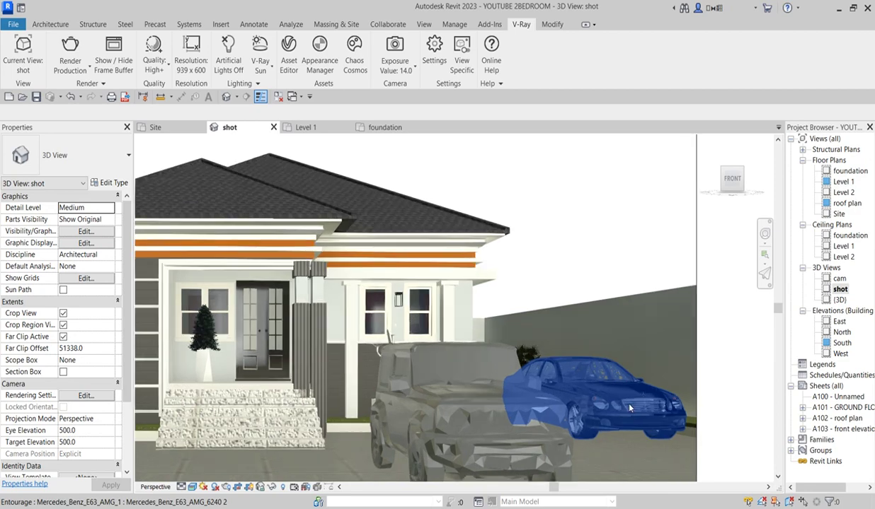
scroll(625, 404, "up", 3)
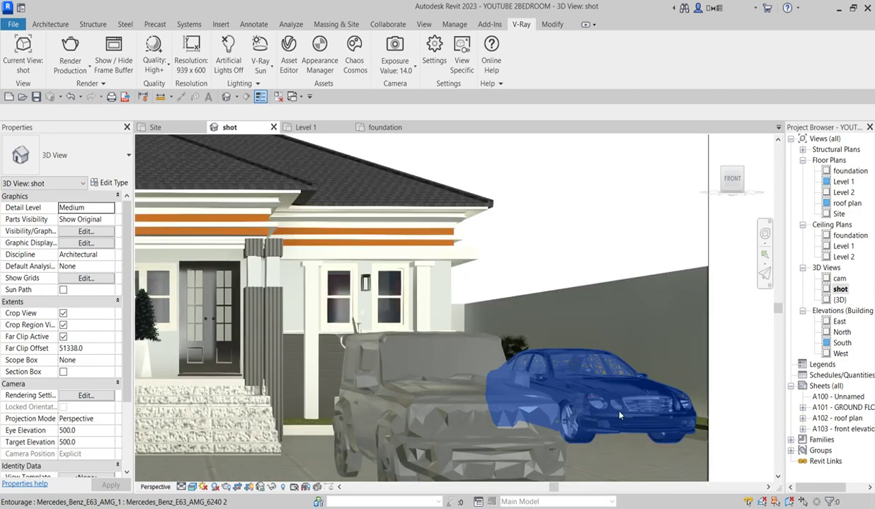
scroll(622, 400, "down", 3)
scroll(622, 404, "up", 1)
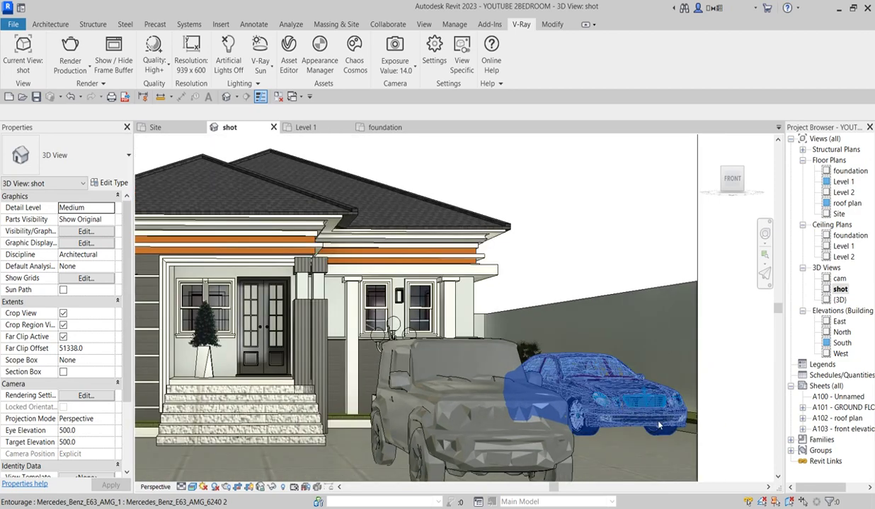
scroll(620, 407, "down", 5)
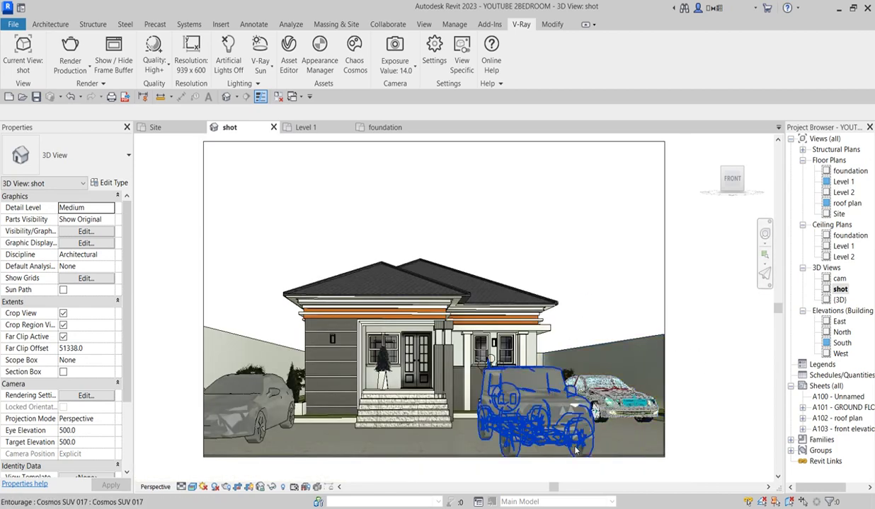
Look at the CaptureC.PNG reference render in Picasa Photo Viewer and the image files in the Desktop folder.
key("alt+Tab")
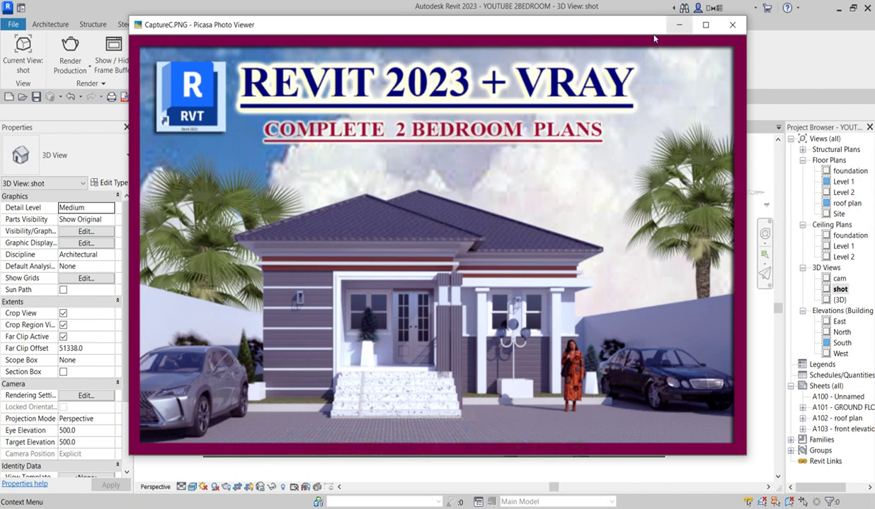
left_click_drag(592, 27, 578, 44)
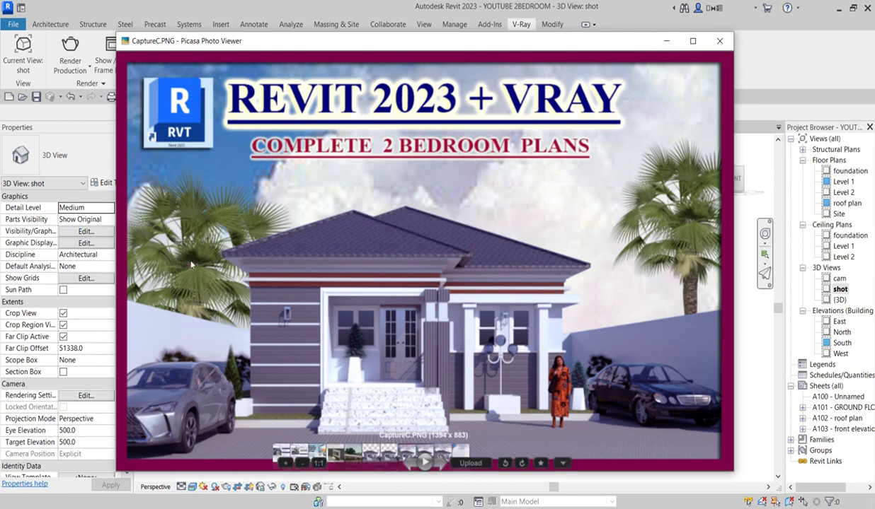
left_click(665, 43)
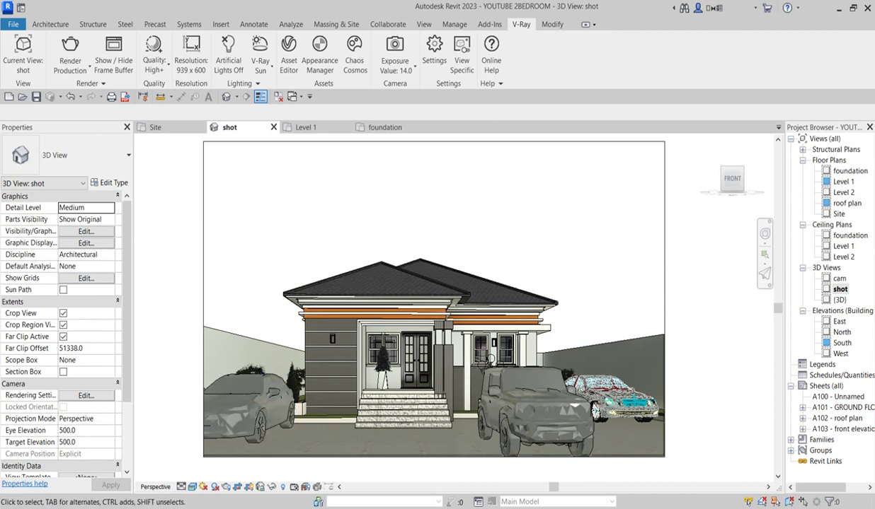
key("super+e")
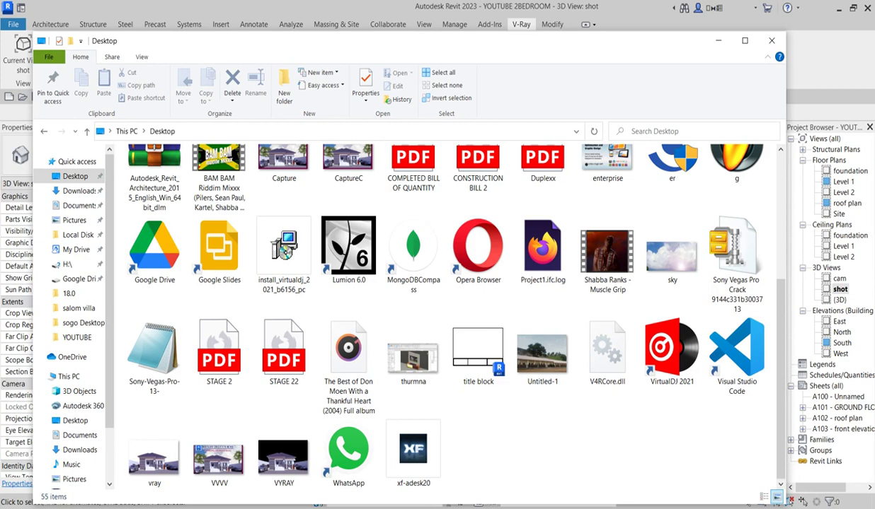
key("alt+F4")
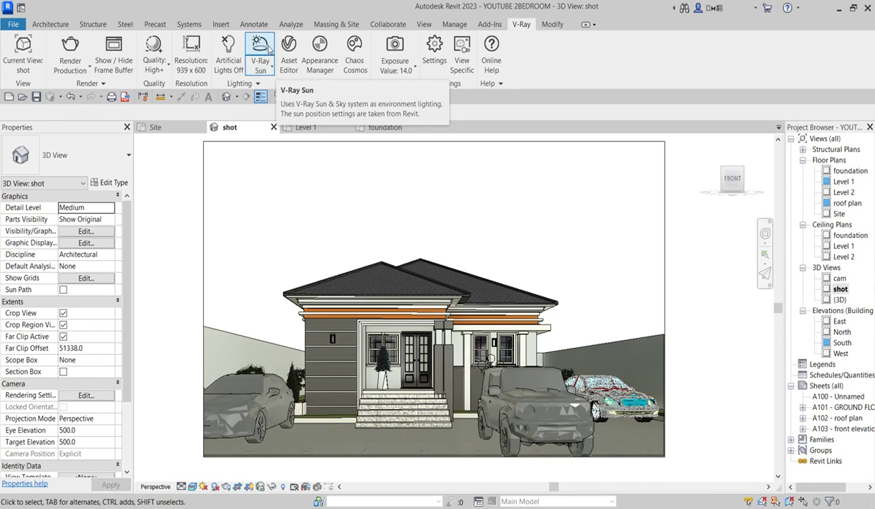
Choose V-Ray Sun as the environment lighting and review the background and sky options in the V-Ray Lights settings.
left_click(270, 68)
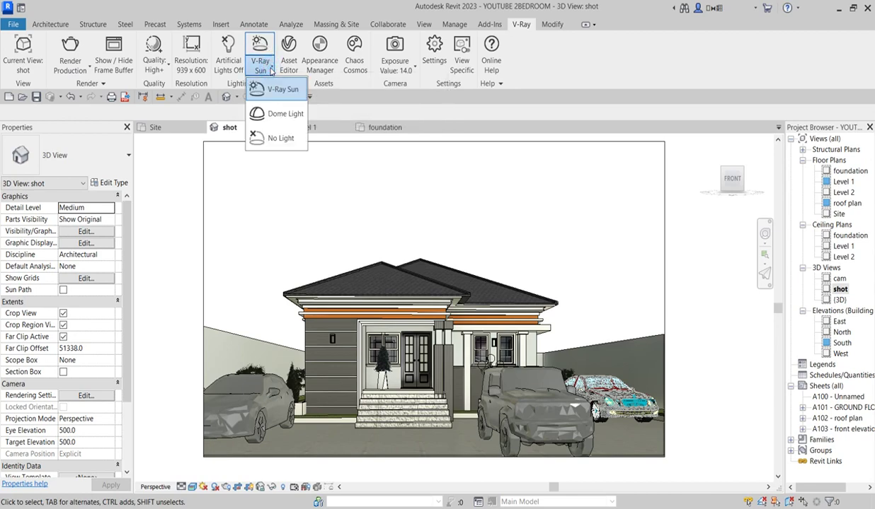
left_click(278, 89)
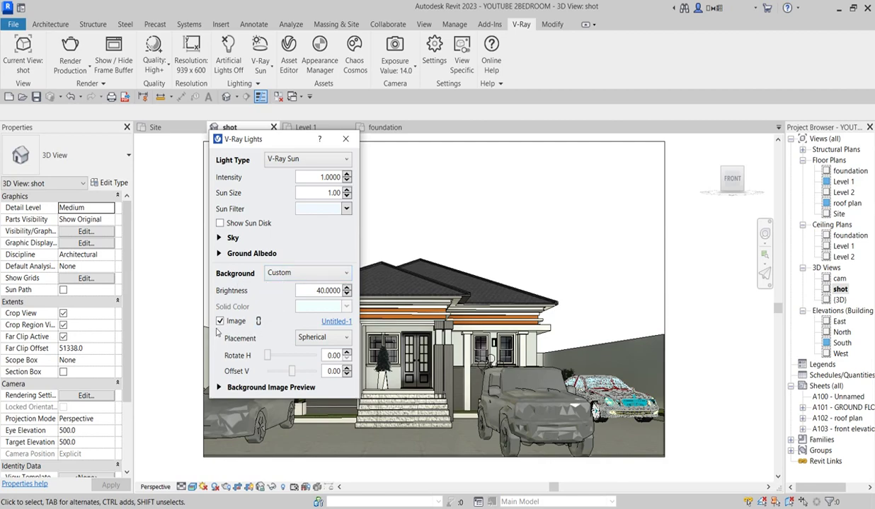
left_click(341, 274)
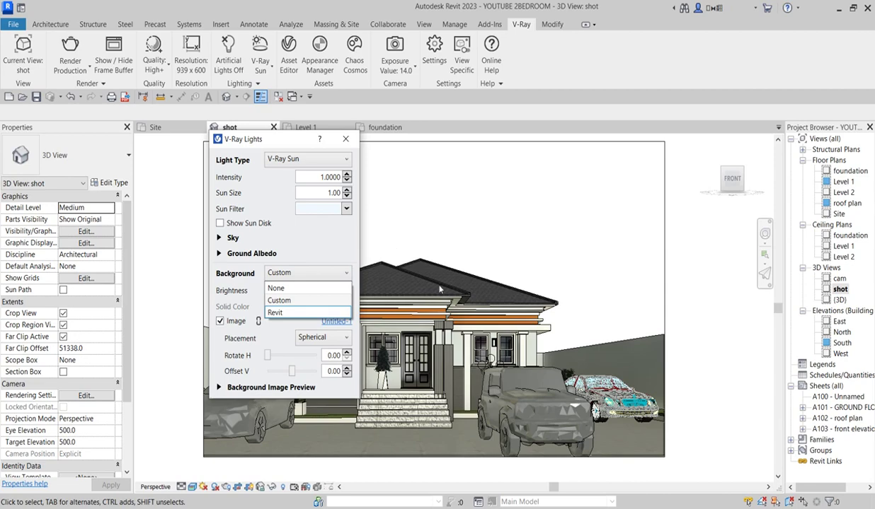
left_click(322, 247)
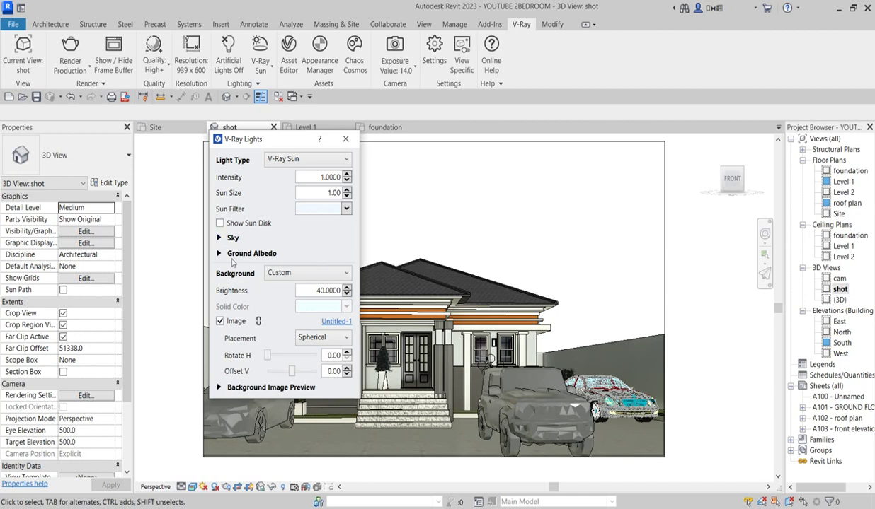
left_click(218, 238)
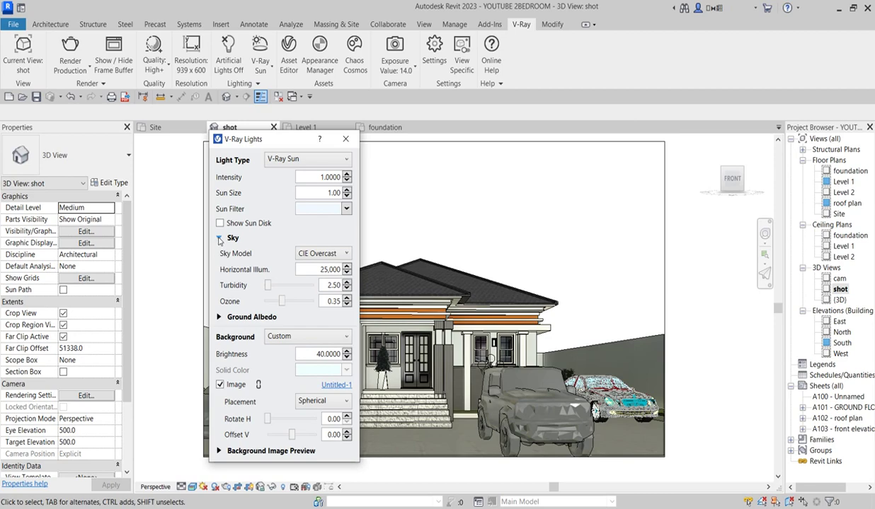
left_click(219, 239)
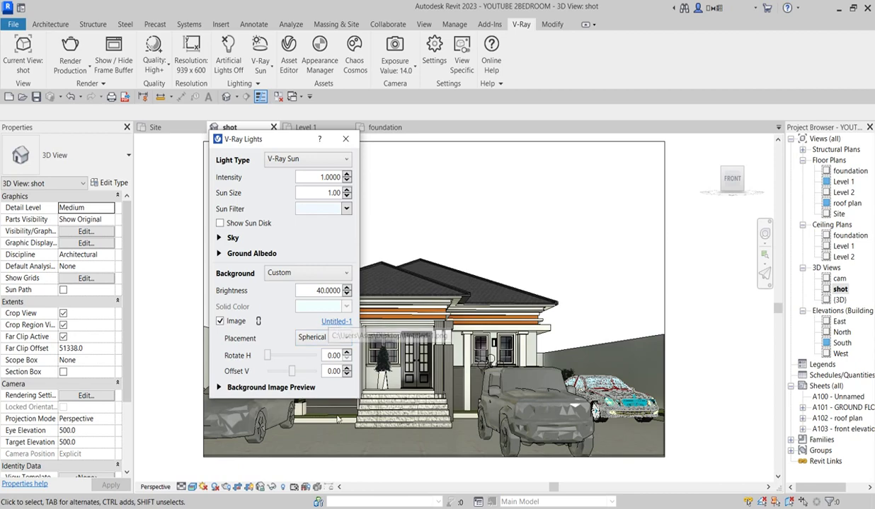
Replace the custom environment background image with the sky image from the Desktop folder.
left_click(338, 322)
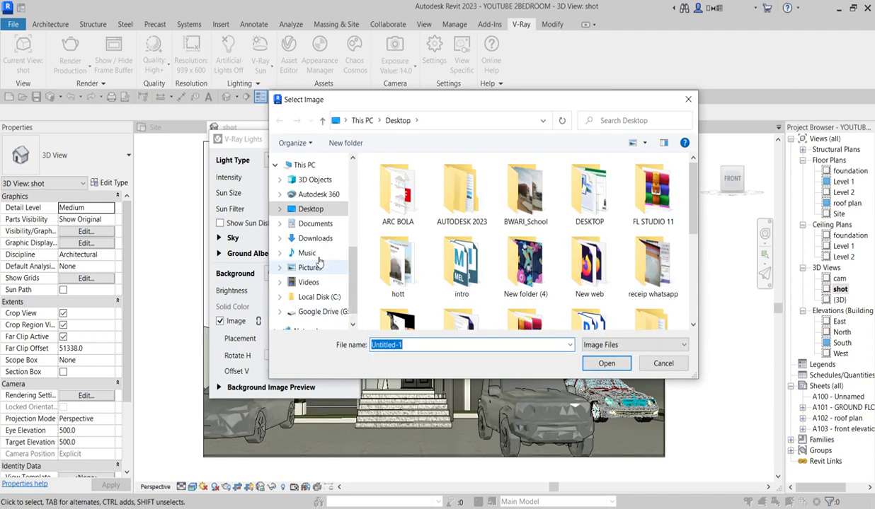
left_click(308, 209)
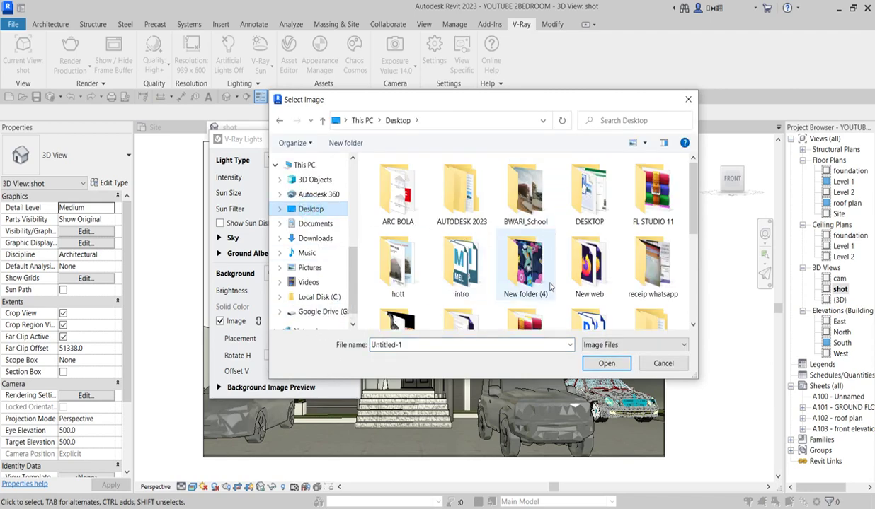
scroll(513, 273, "down", 3)
left_click(588, 296)
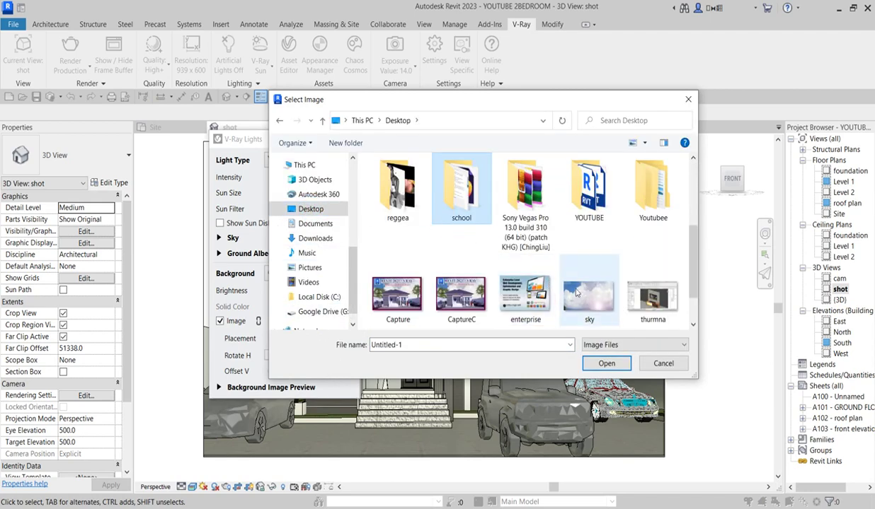
left_click(607, 364)
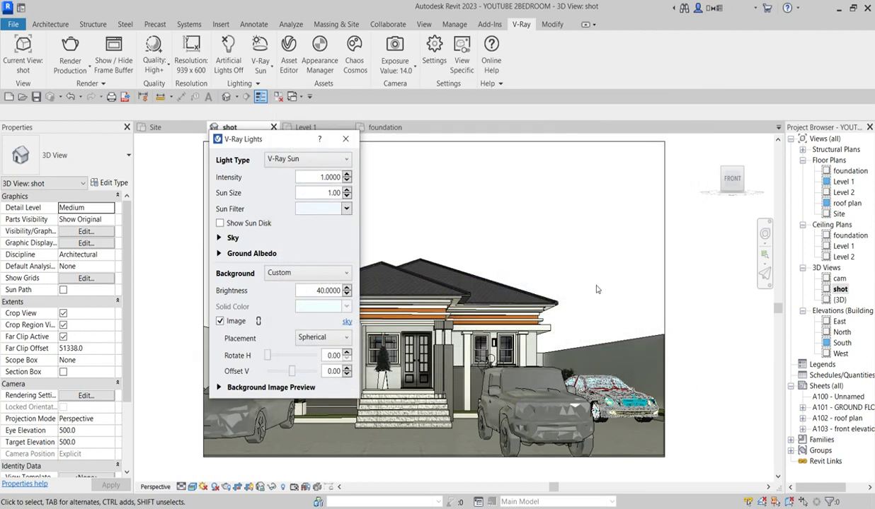
Preview the sky background image, check its placement options, and close the V-Ray light settings.
left_click(218, 388)
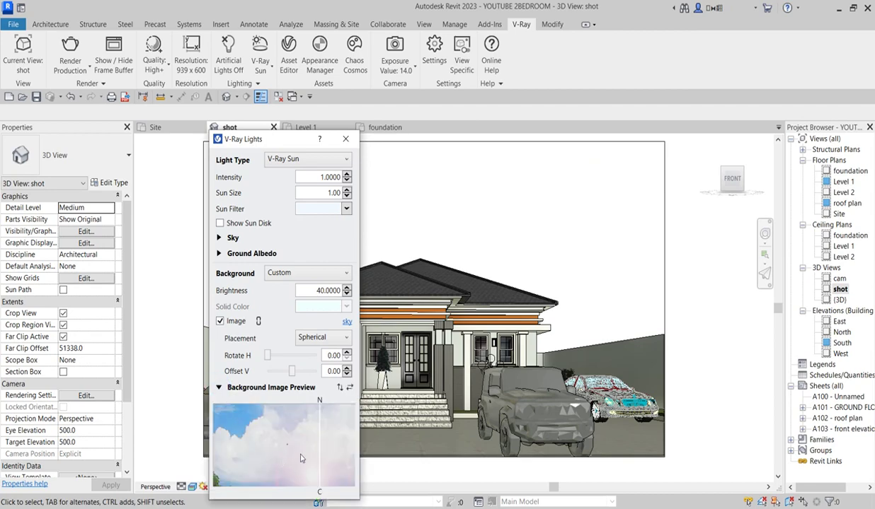
left_click(345, 340)
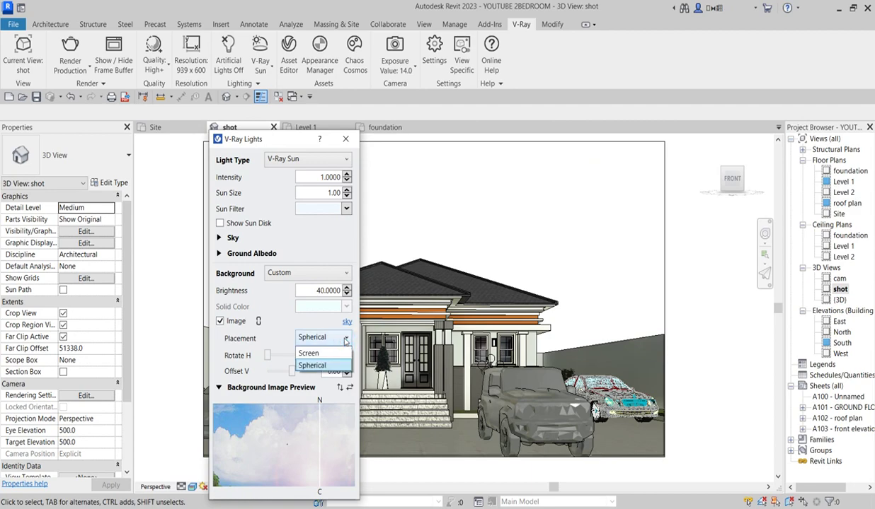
left_click(347, 339)
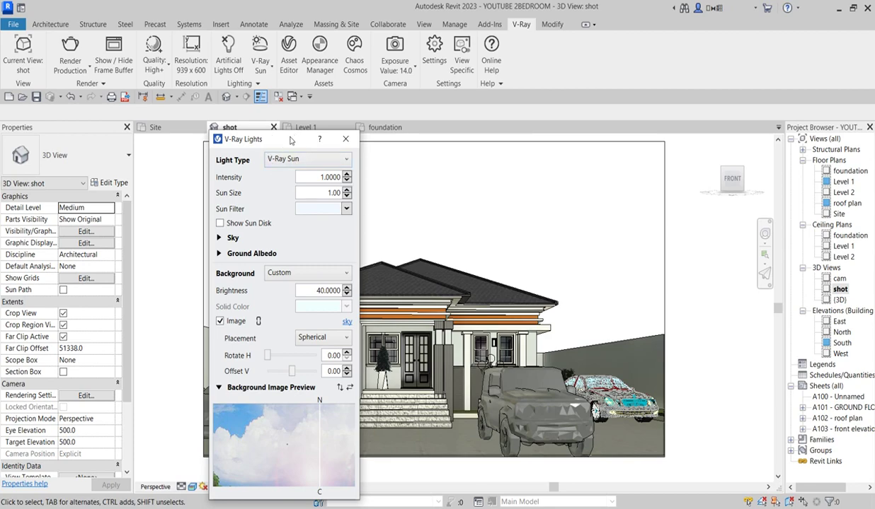
left_click_drag(290, 141, 247, 116)
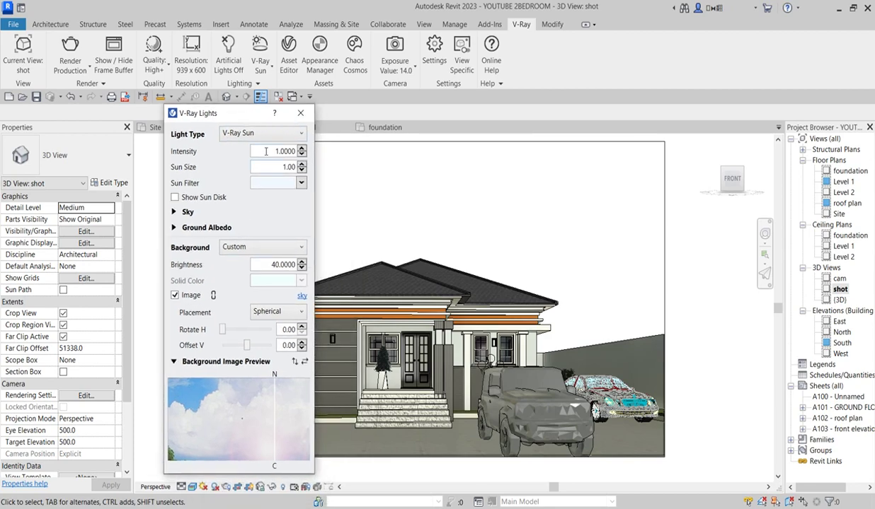
left_click(300, 115)
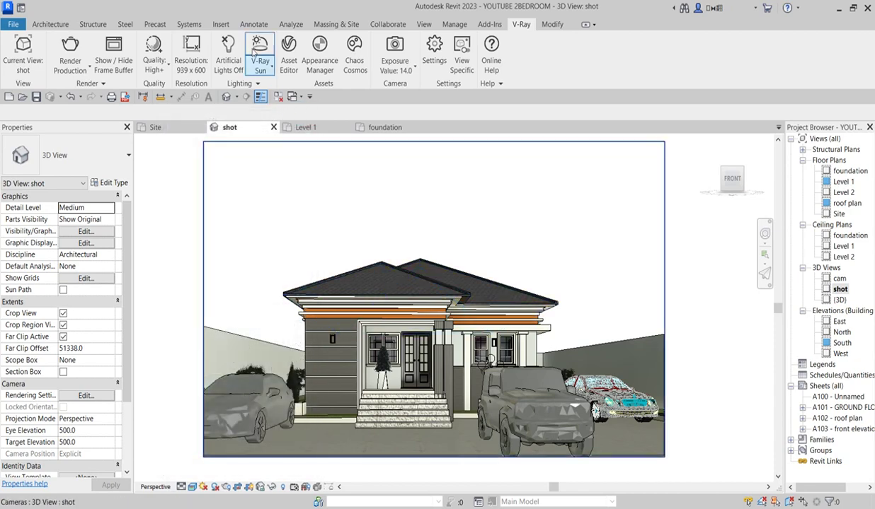
left_click(70, 67)
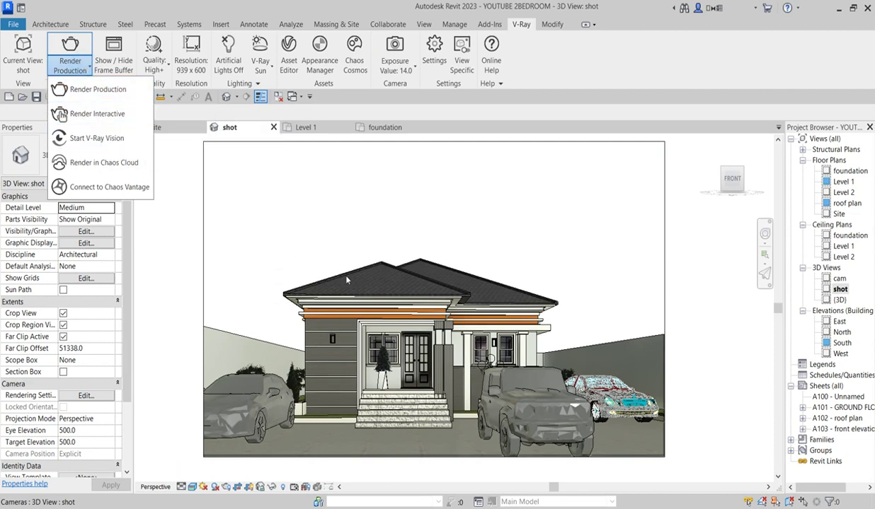
left_click(252, 241)
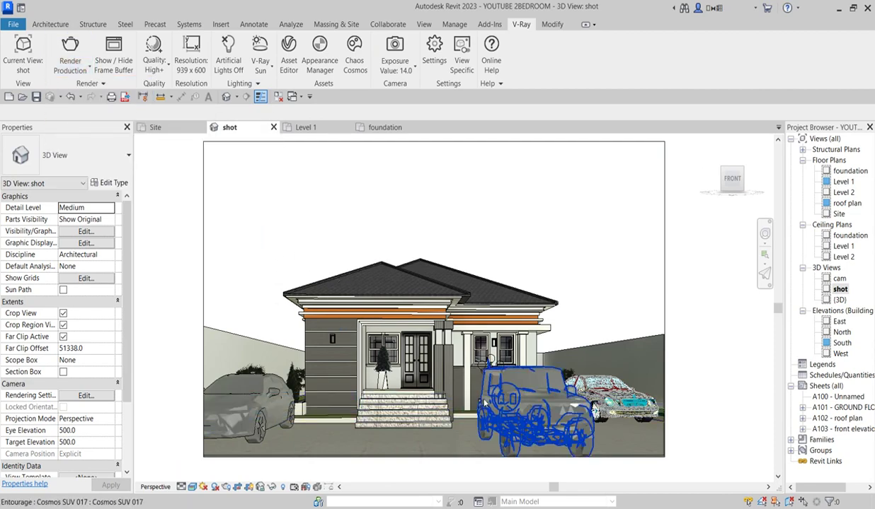
Look through the planting types available for the small tree beside the entrance door, leaving its type as it is.
scroll(383, 363, "up", 2)
left_click(387, 367)
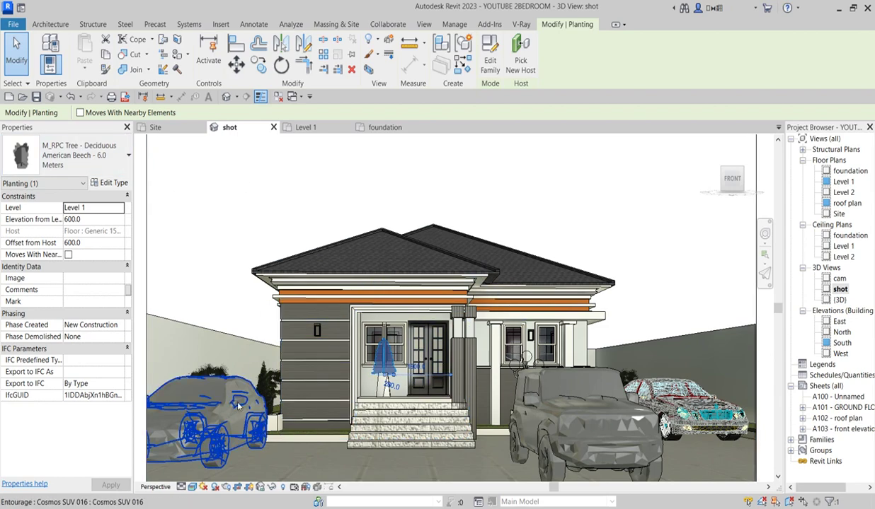
left_click(126, 160)
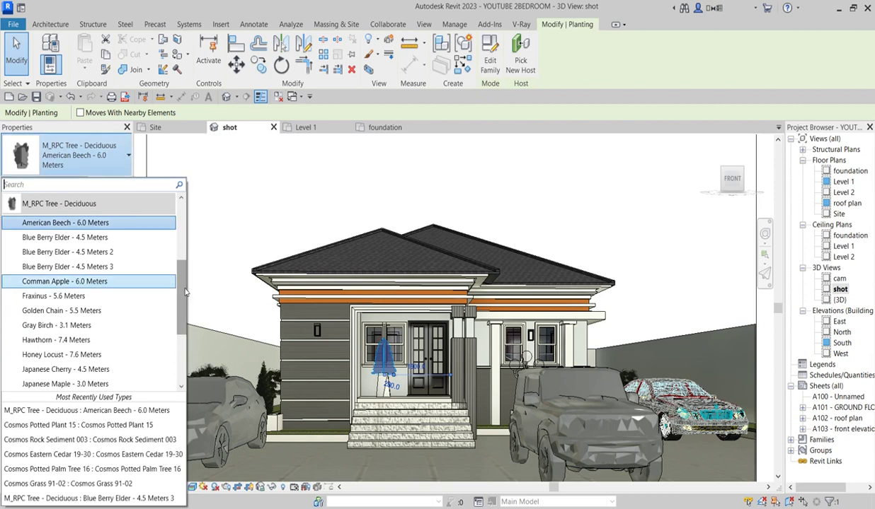
scroll(183, 291, "up", 5)
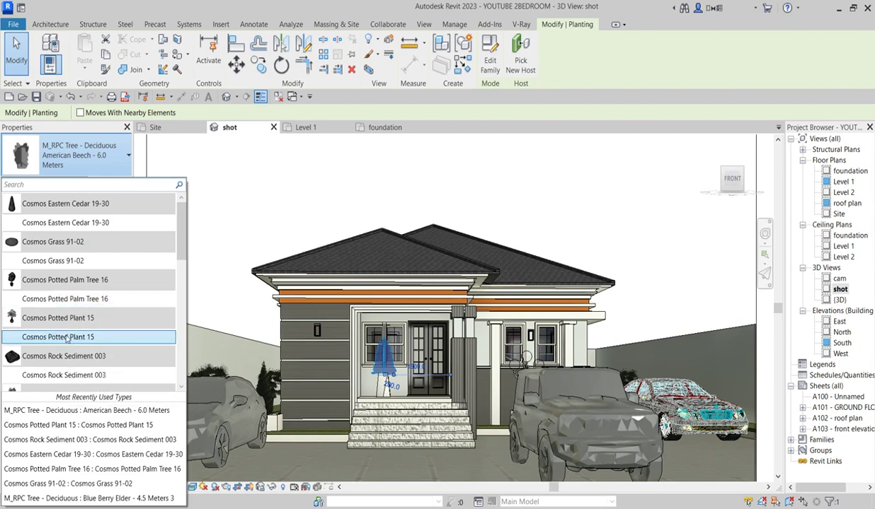
scroll(70, 343, "down", 3)
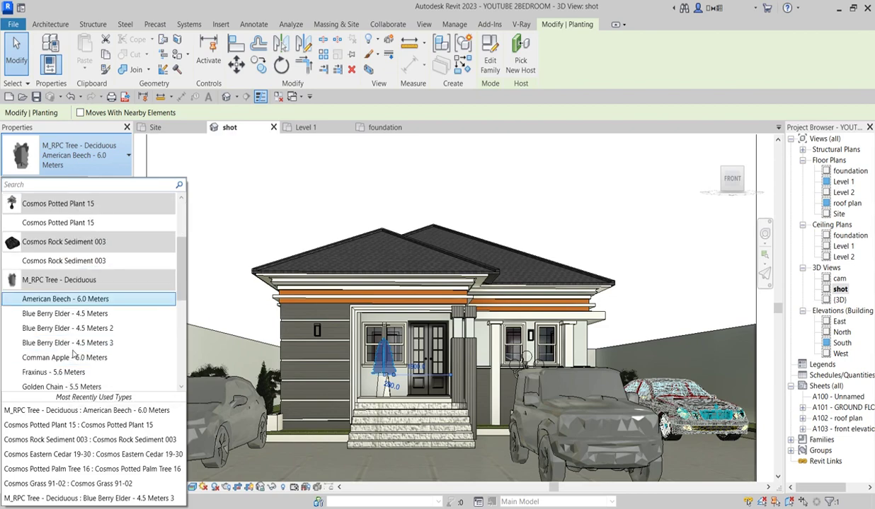
scroll(73, 345, "up", 3)
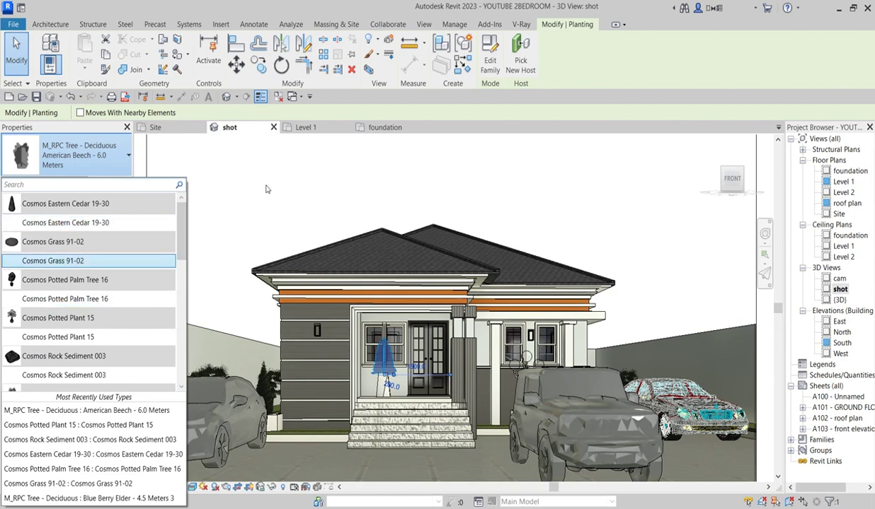
key("Escape")
key("Escape")
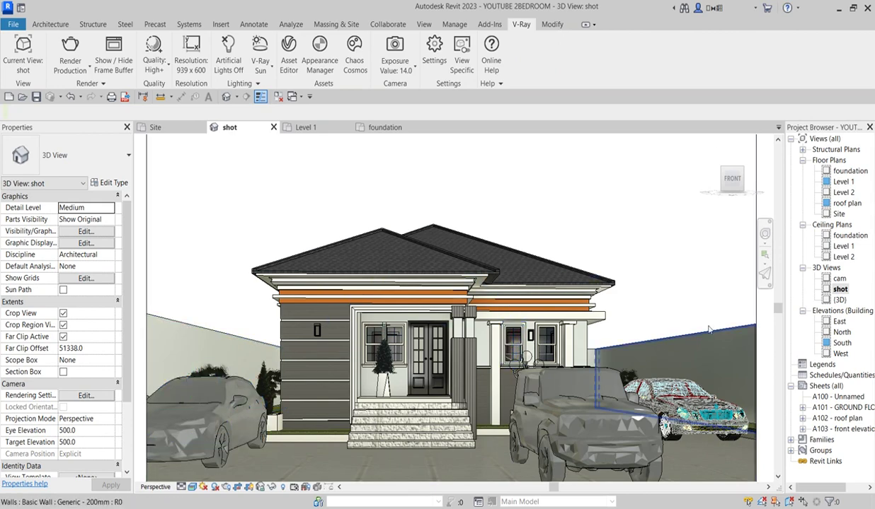
In the foundation floor plan, start a similar planting from a Fraxinus tree along the side fence and duplicate its type under the suggested name.
double_click(847, 172)
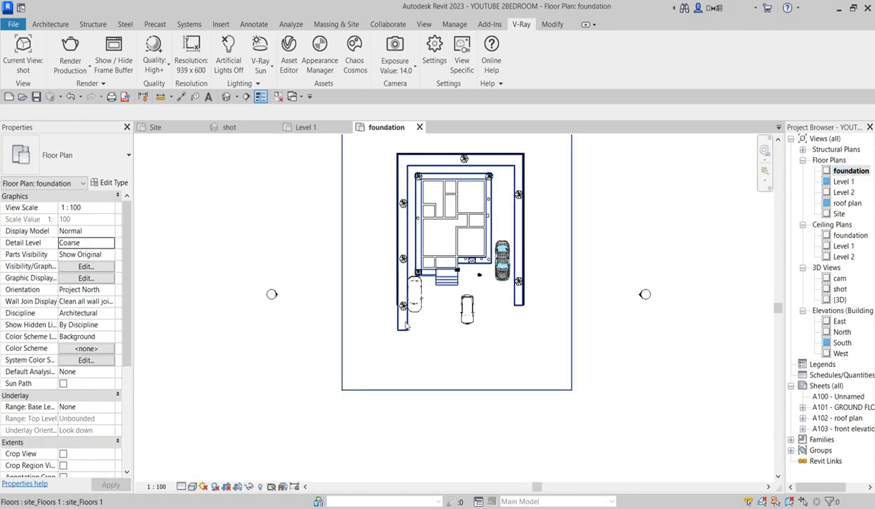
scroll(400, 276, "up", 2)
left_click(400, 275)
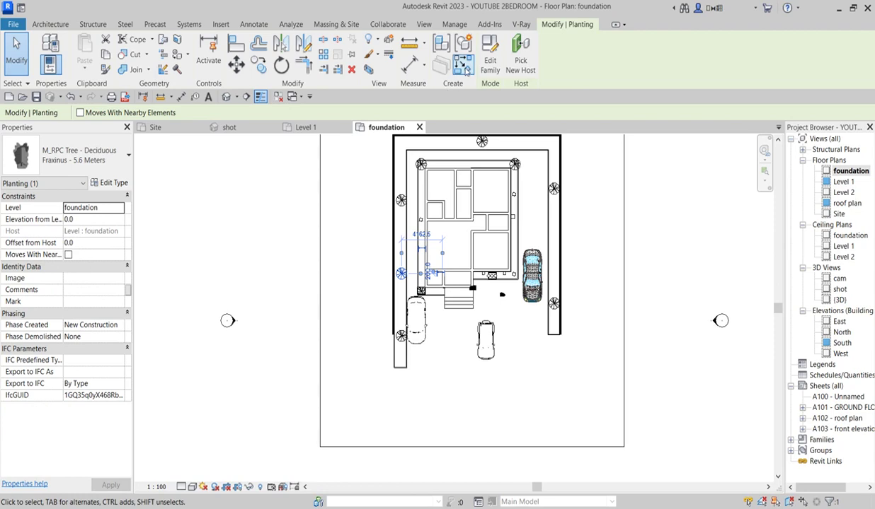
left_click(463, 66)
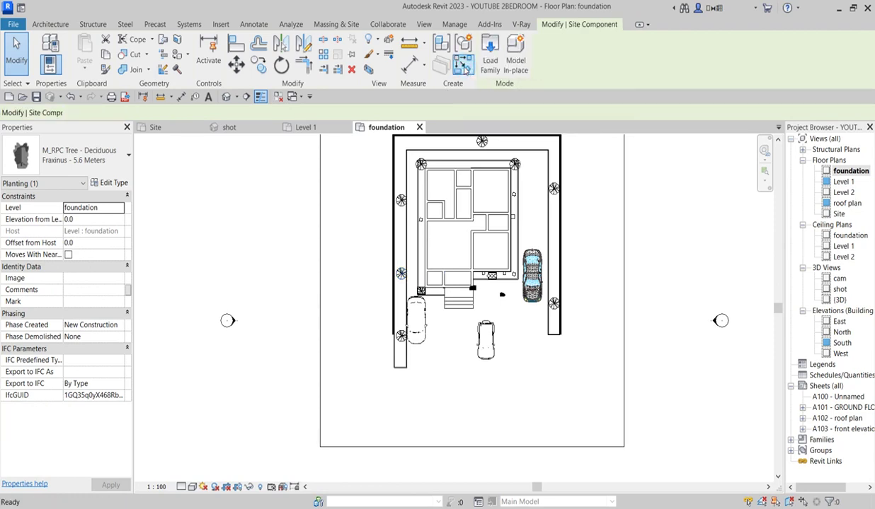
left_click(109, 183)
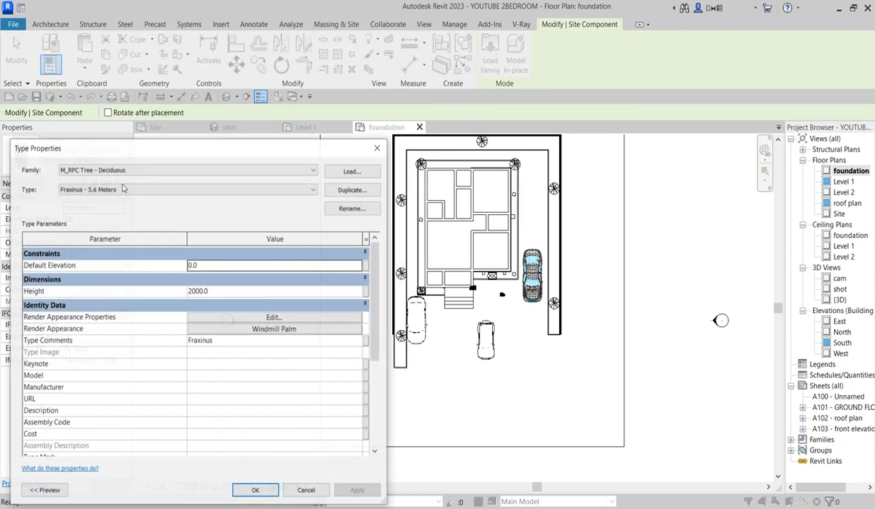
left_click(354, 191)
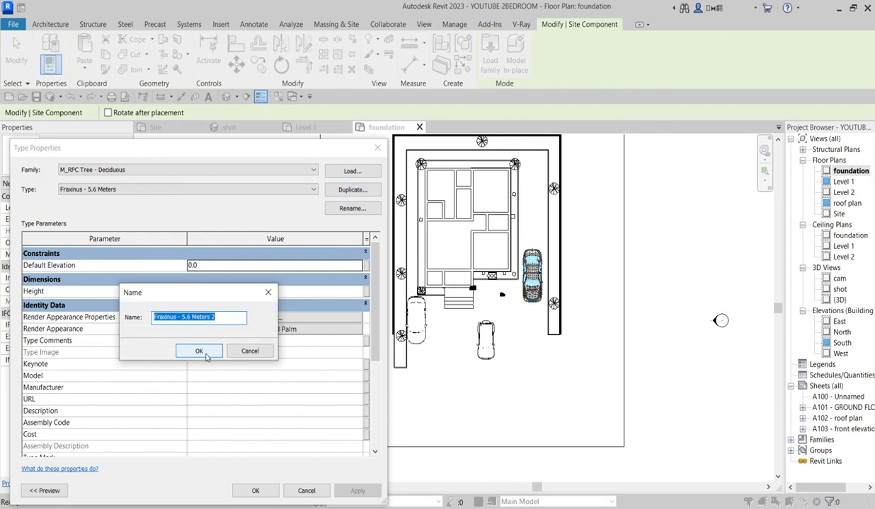
left_click(200, 351)
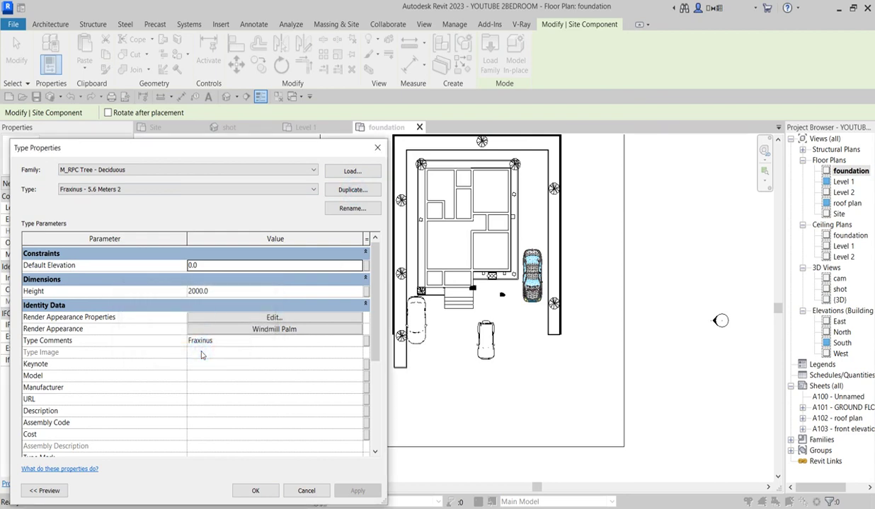
Set the duplicated tree type's height to 6000 and its render appearance to Traveler's Palm.
left_click(223, 292)
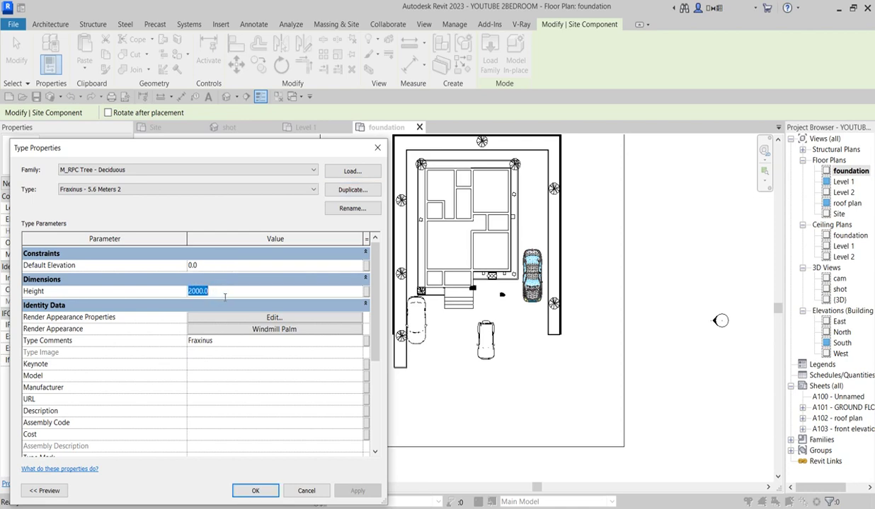
type("6")
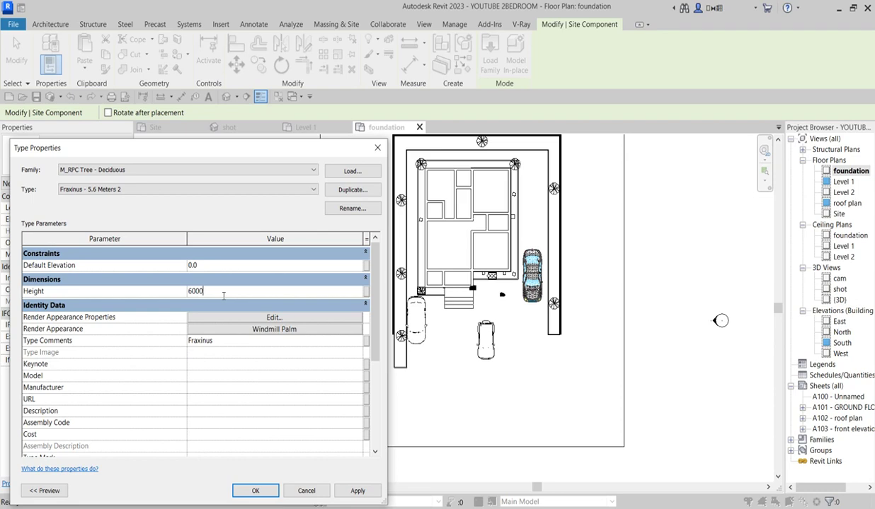
type("000")
left_click(273, 329)
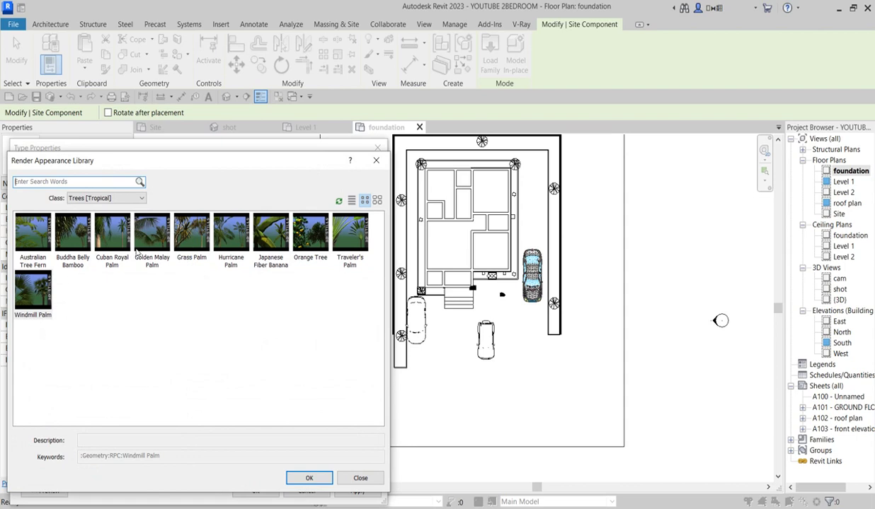
left_click(352, 242)
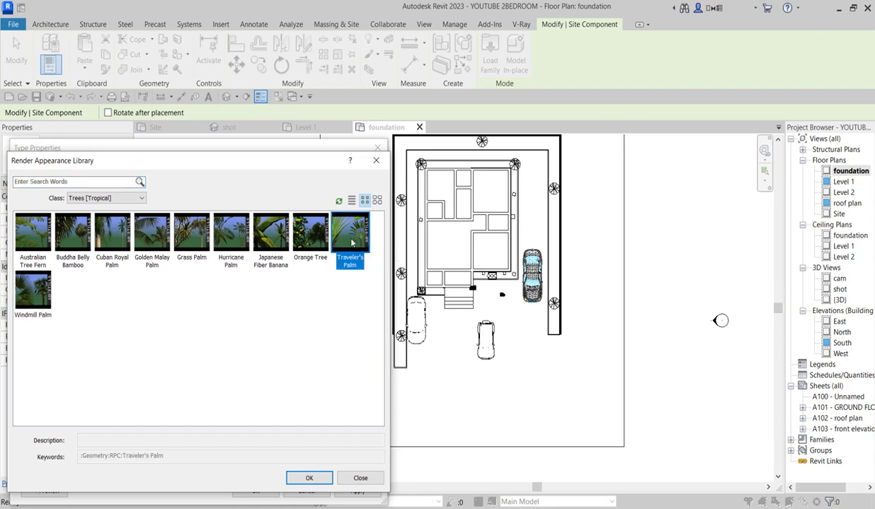
left_click(310, 479)
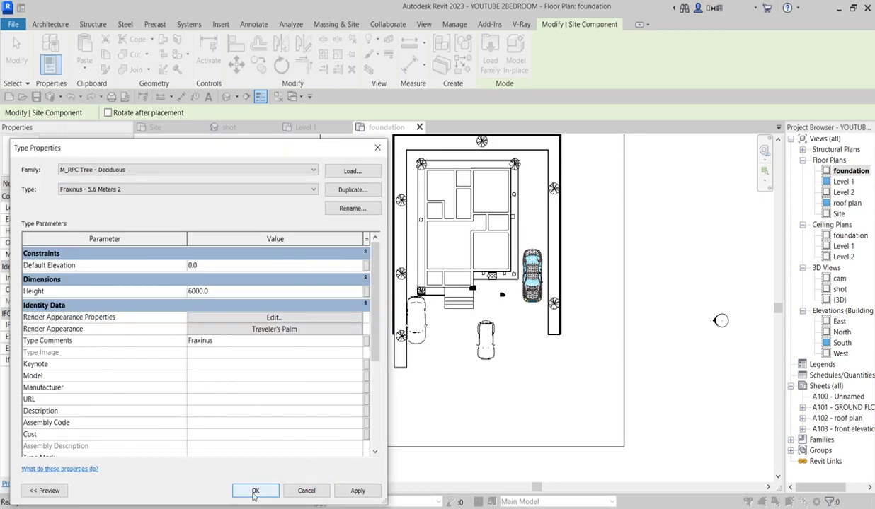
left_click(255, 491)
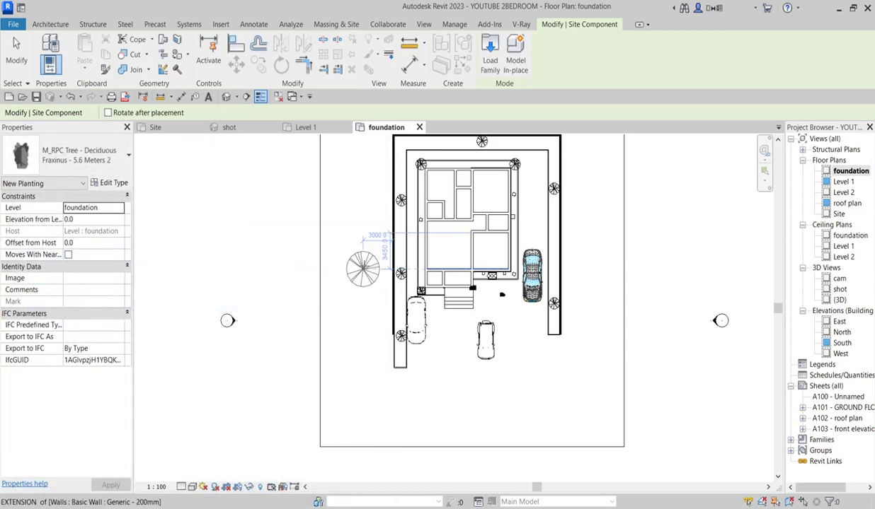
Place two of the new palms outside the fence, one beside each rear corner, and end the placement.
scroll(365, 268, "up", 1)
scroll(363, 299, "down", 2)
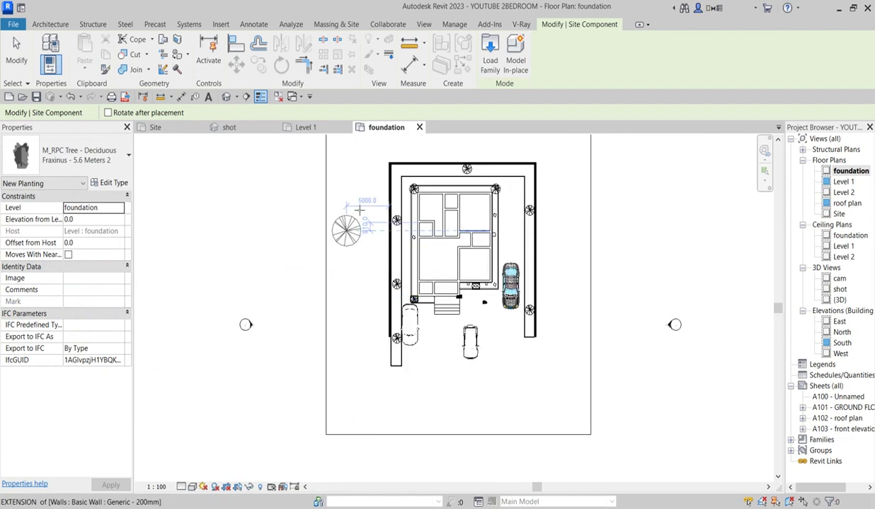
left_click(353, 165)
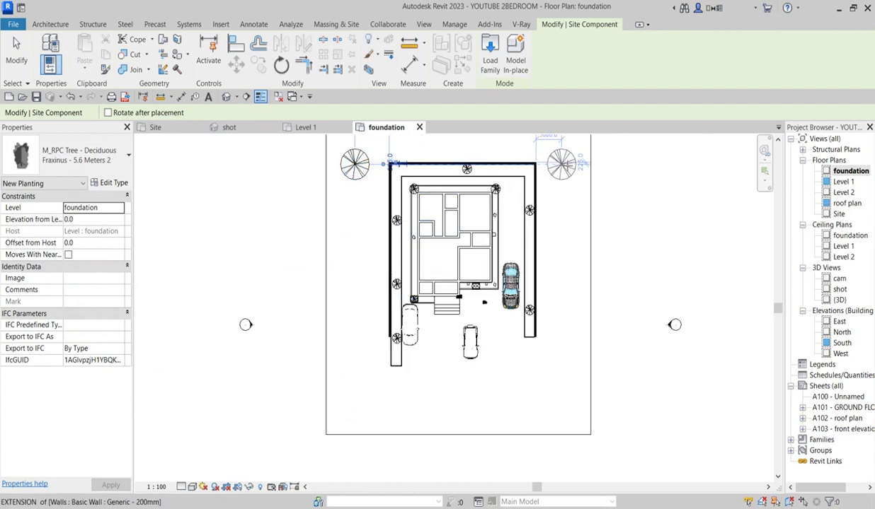
left_click(561, 164)
right_click(569, 219)
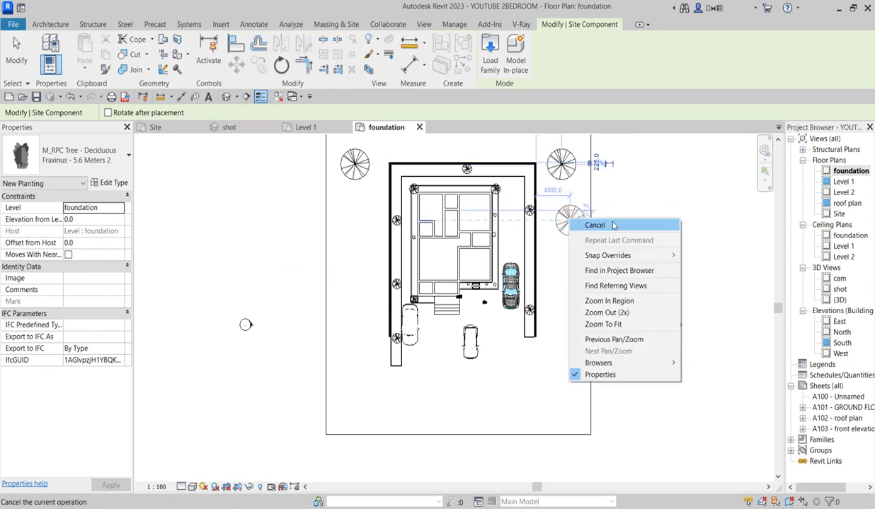
key("Escape")
right_click(622, 220)
left_click(660, 226)
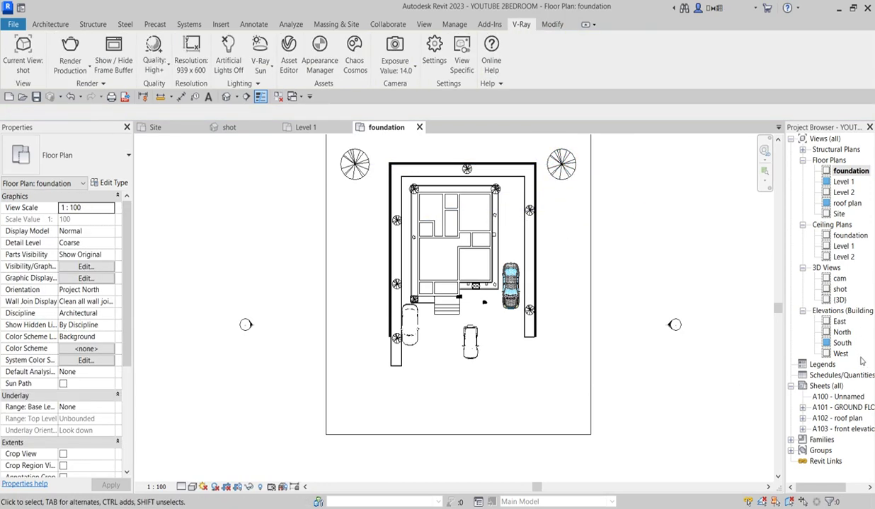
In the shot 3D view, select the palm behind the fence and set its type height to 8500.
double_click(842, 288)
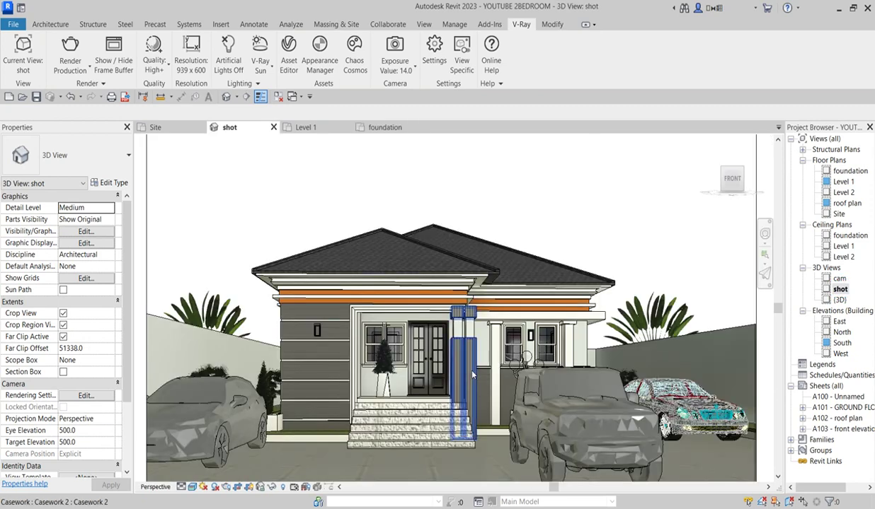
left_click(654, 332)
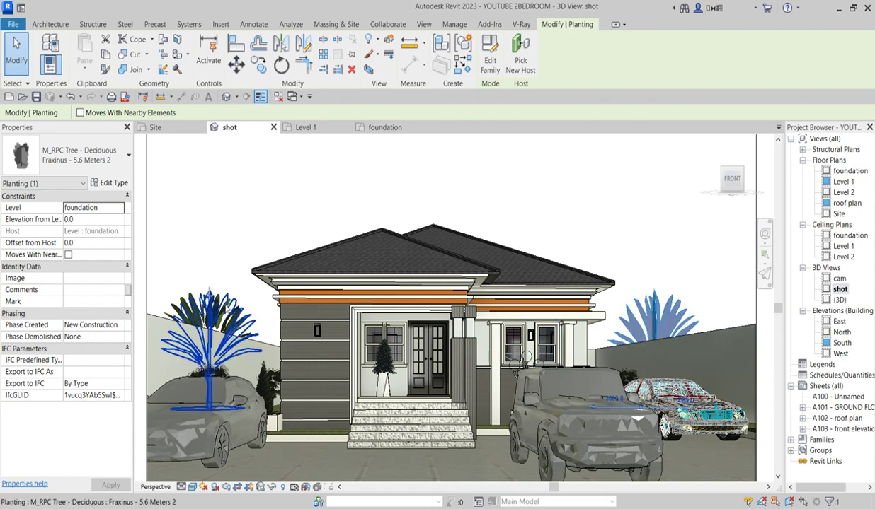
left_click(110, 183)
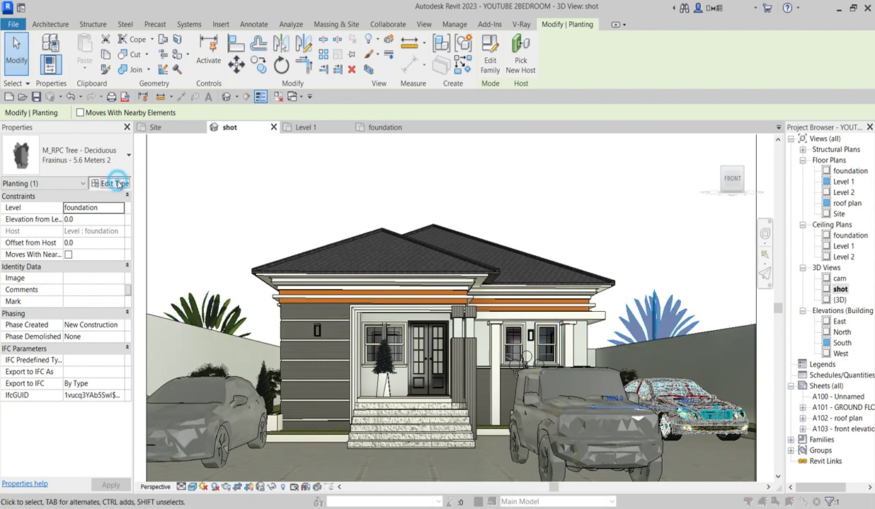
left_click(218, 291)
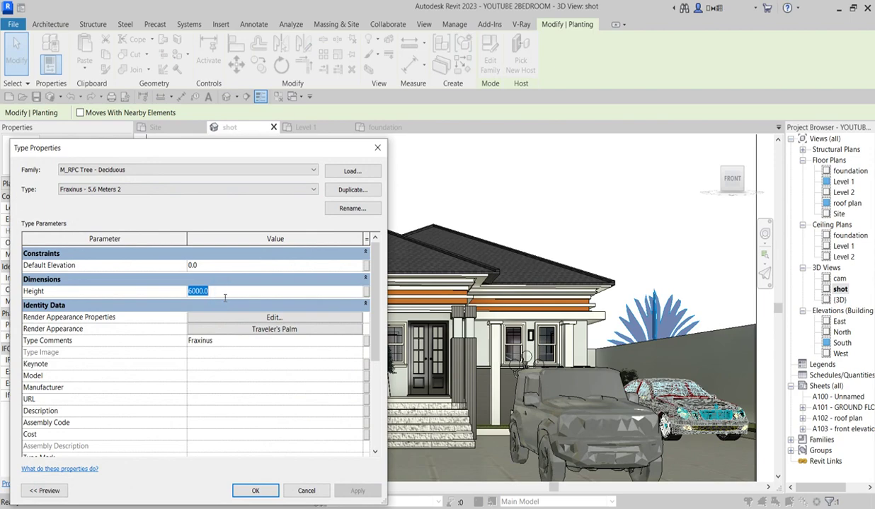
type("8500")
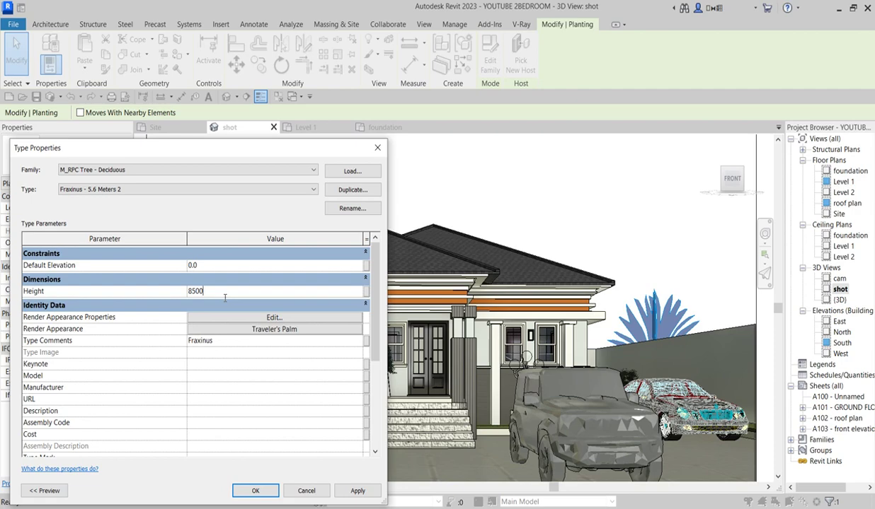
left_click(263, 490)
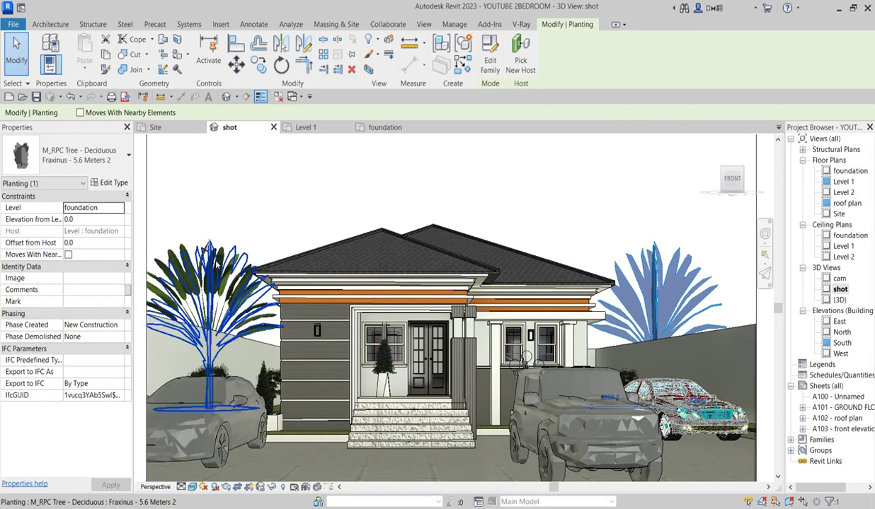
Change the render appearance of the rear palms' type to Windmill Palm and deselect the tree.
left_click(203, 251)
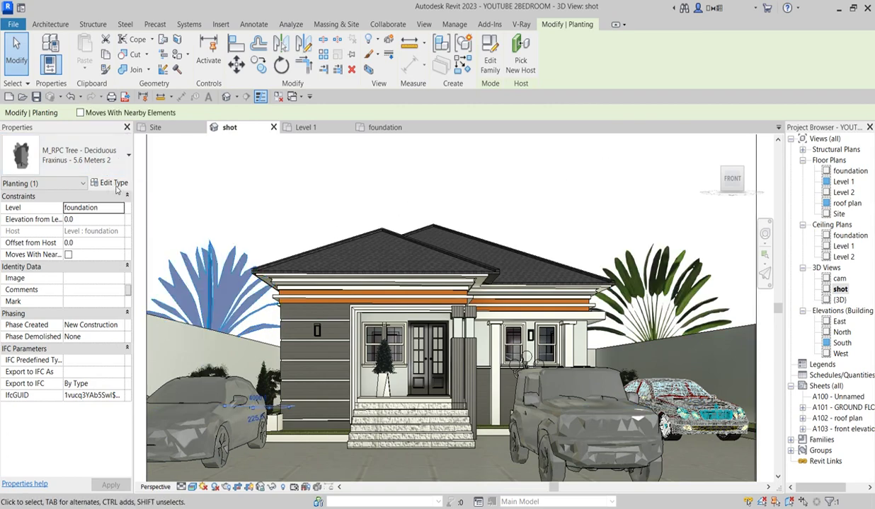
left_click(116, 183)
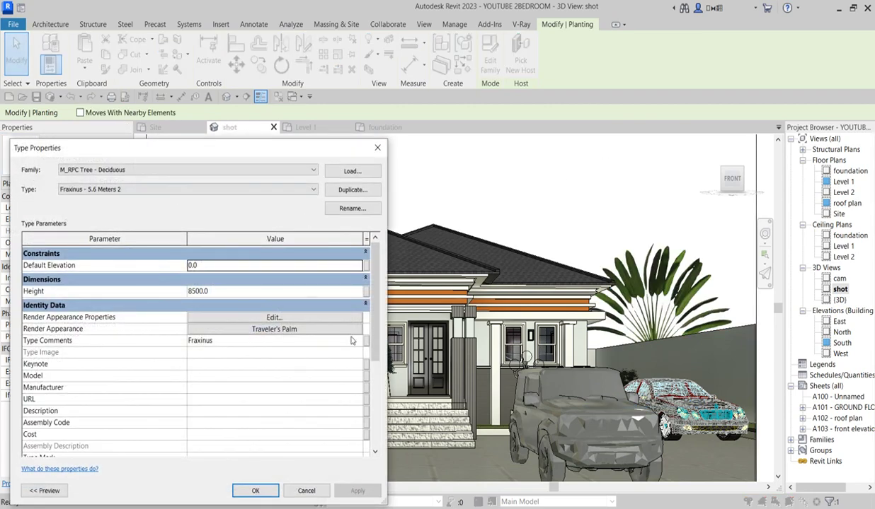
left_click(275, 330)
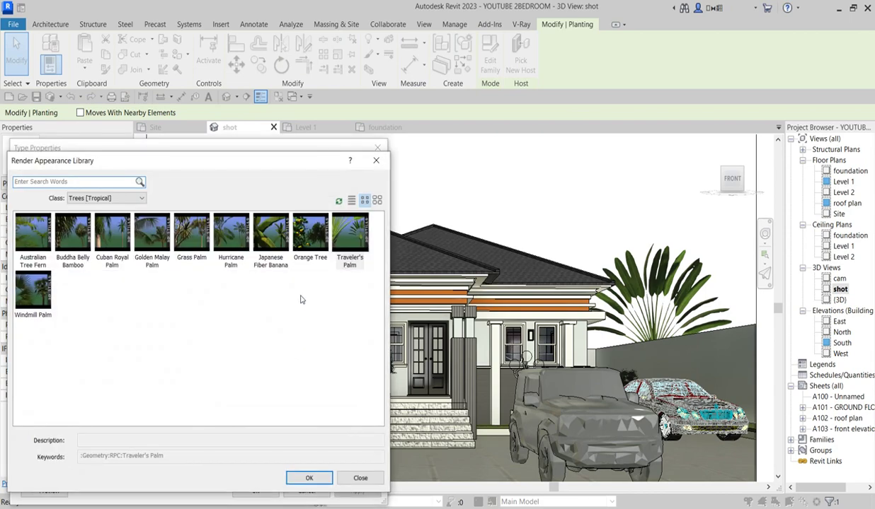
left_click(34, 292)
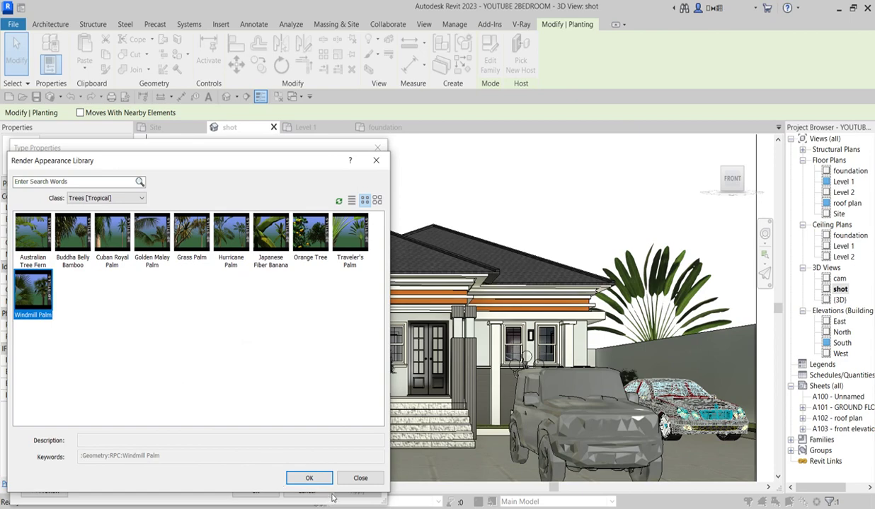
left_click(307, 477)
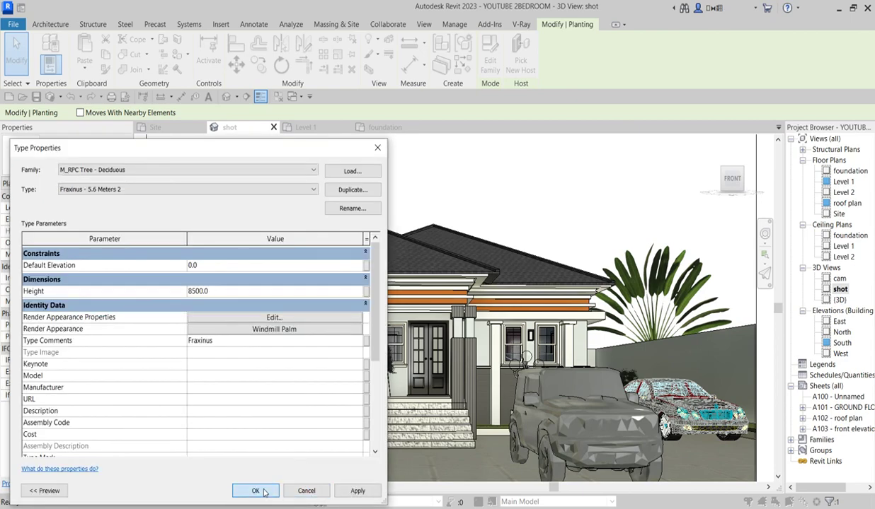
left_click(260, 491)
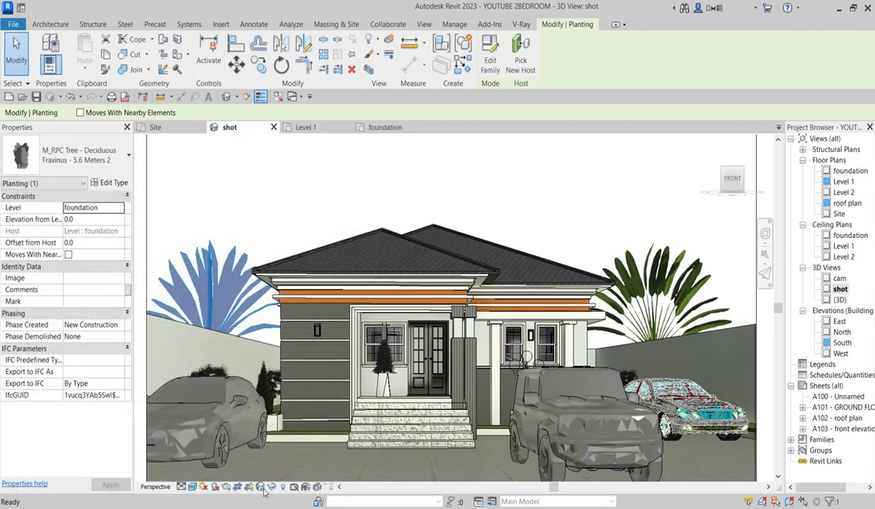
left_click(545, 177)
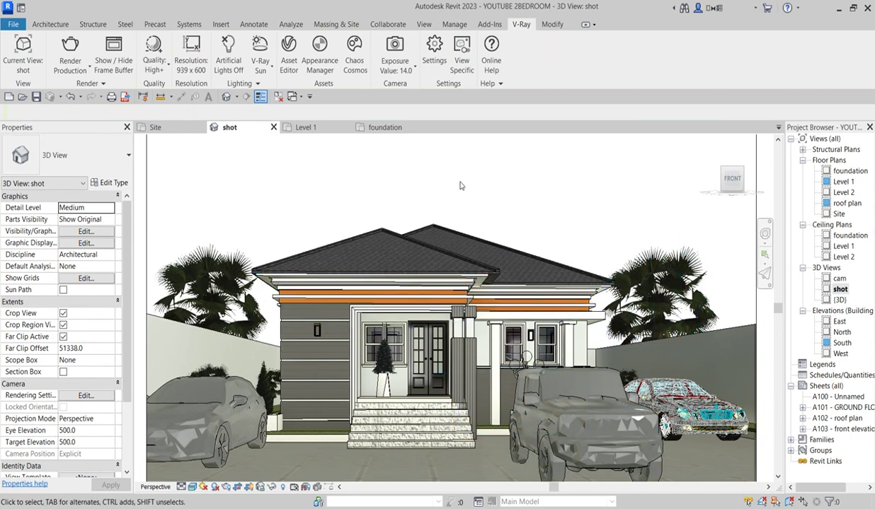
scroll(459, 188, "down", 5)
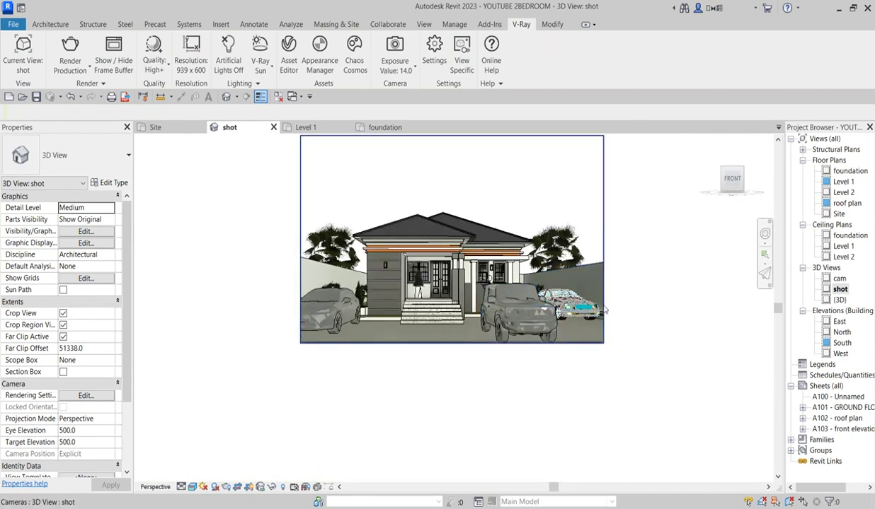
scroll(605, 309, "down", 1)
scroll(298, 159, "up", 2)
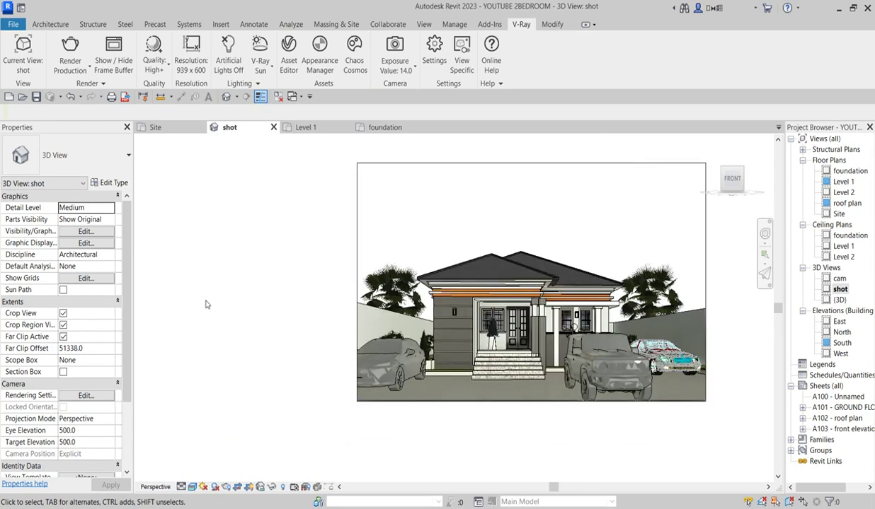
scroll(549, 220, "down", 1)
scroll(539, 232, "up", 1)
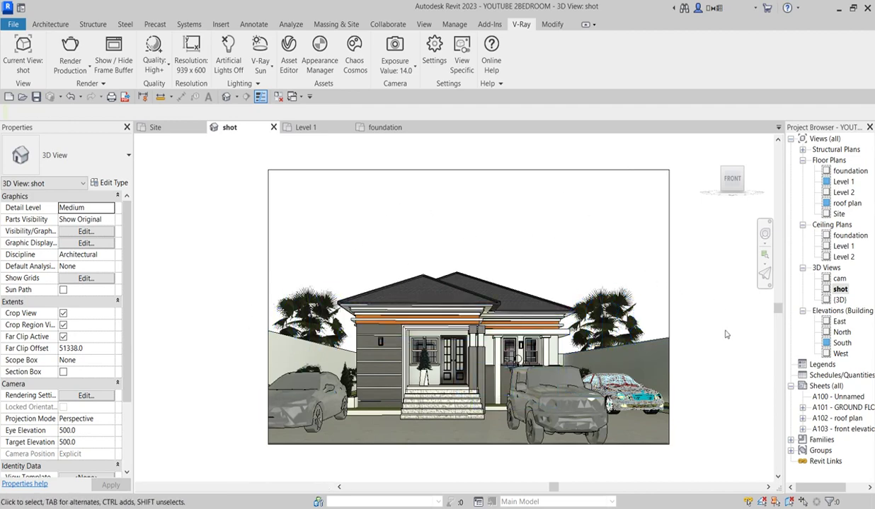
left_click(669, 195)
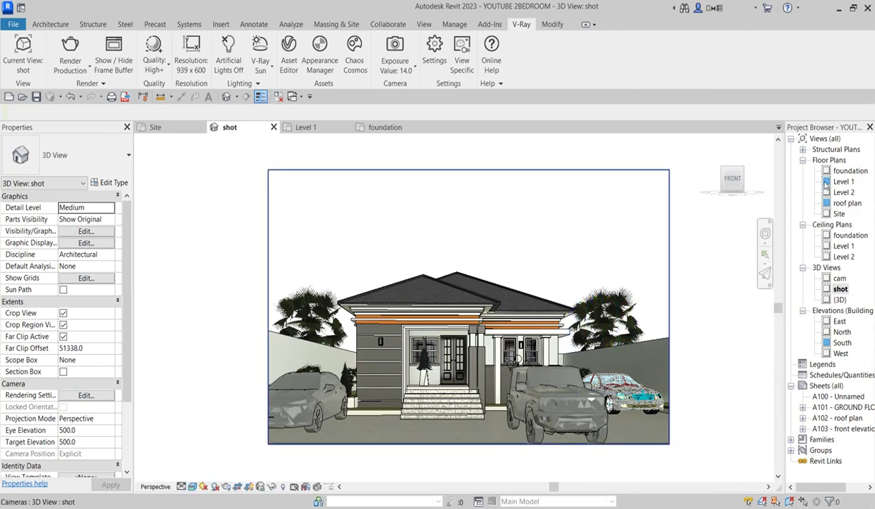
Switch to the Level 1 floor plan and choose shot as the 3D view for V-Ray rendering.
double_click(842, 182)
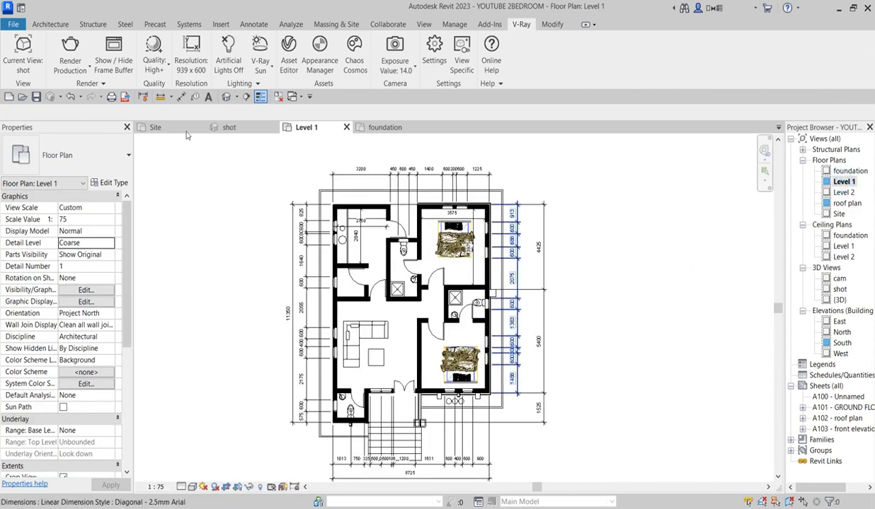
left_click(25, 53)
left_click(28, 57)
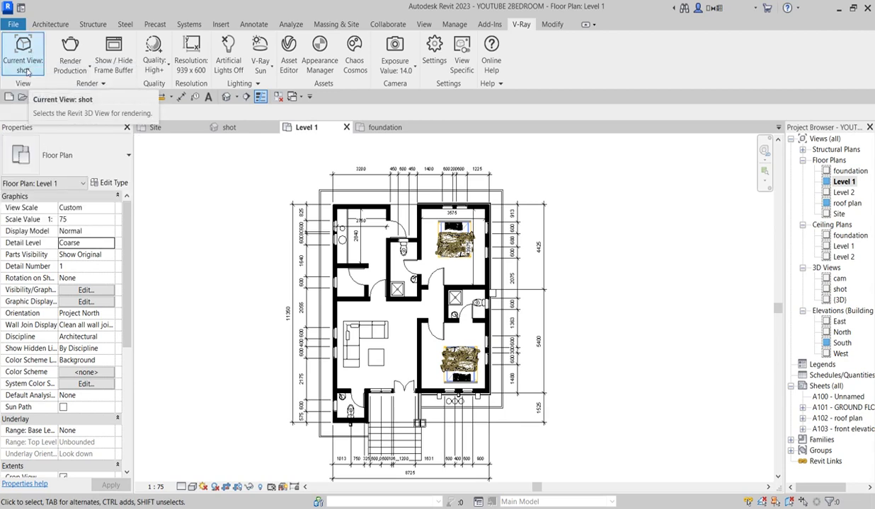
left_click(27, 71)
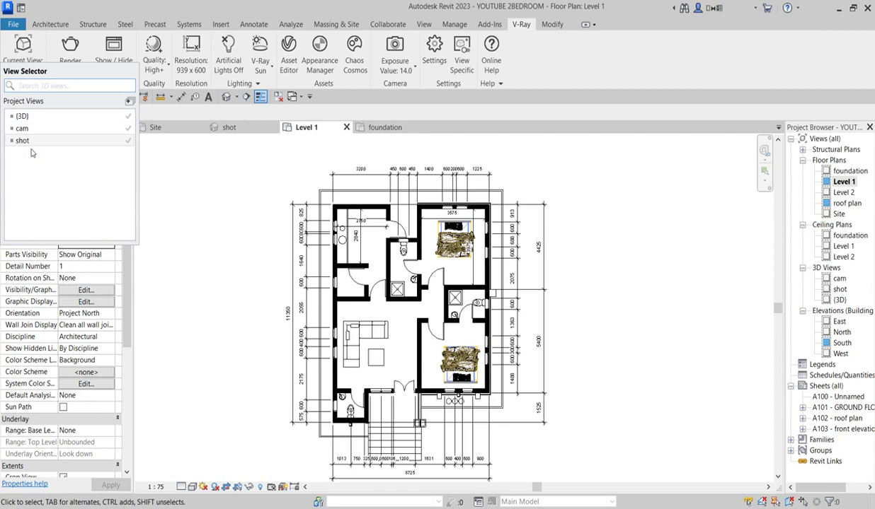
left_click(31, 144)
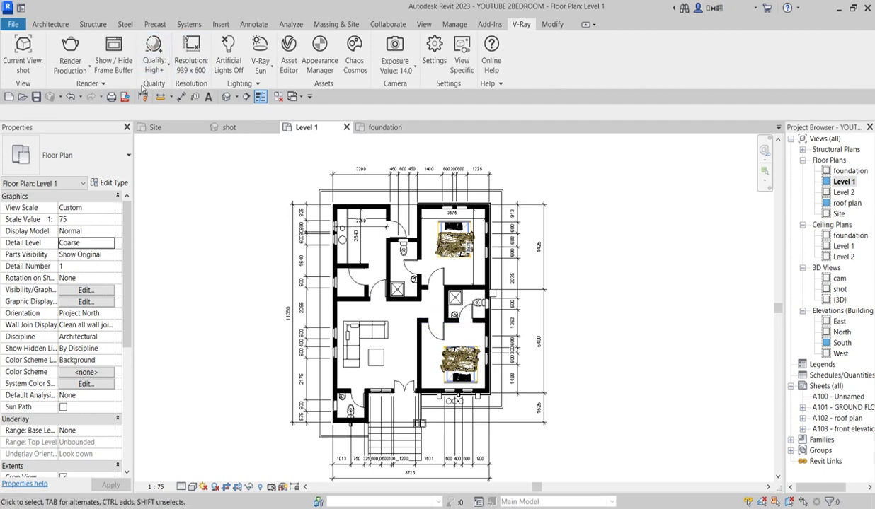
Run a V-Ray production test render of the shot view, stop it early and close the frame buffer.
left_click(71, 44)
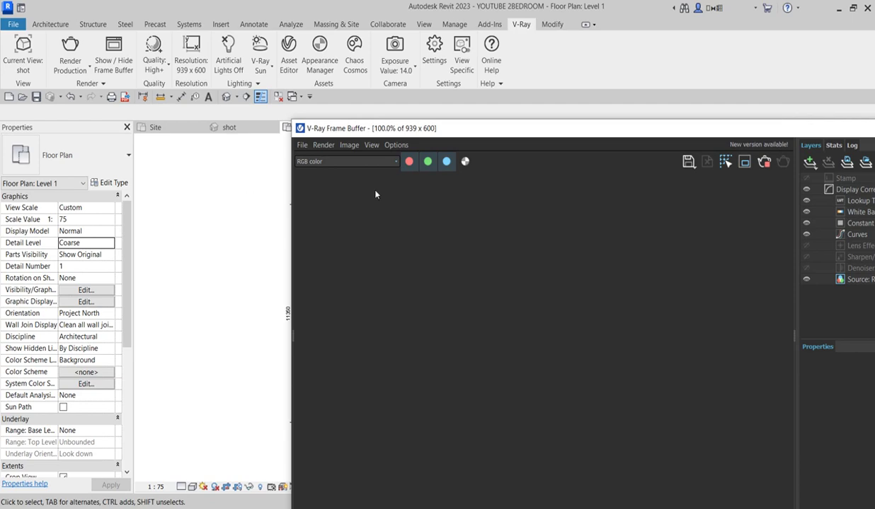
left_click_drag(507, 129, 405, 58)
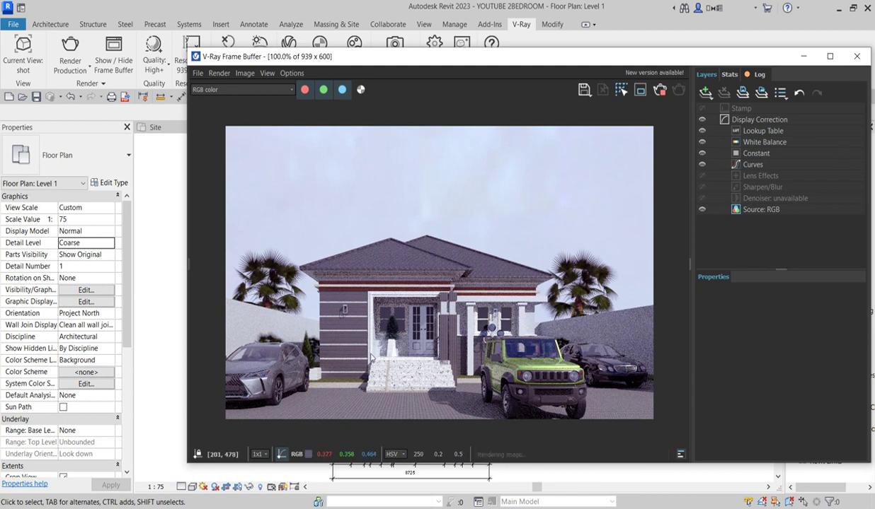
left_click(660, 90)
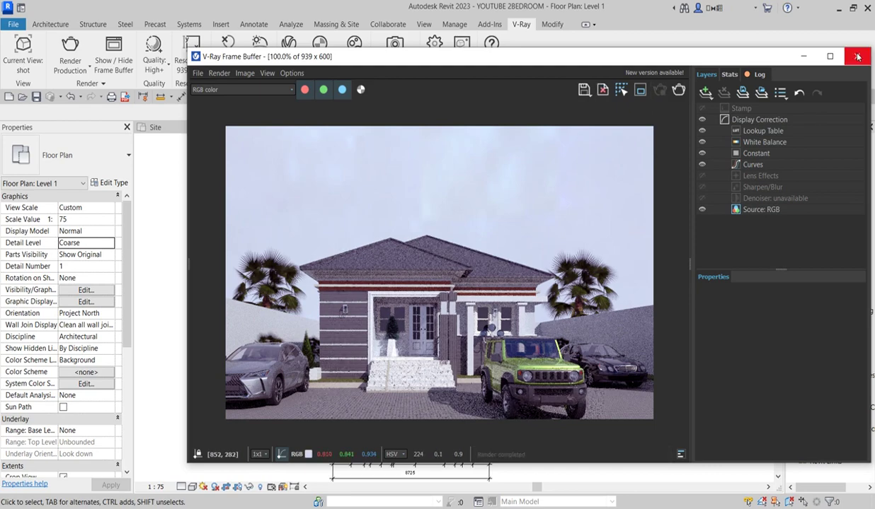
left_click(856, 56)
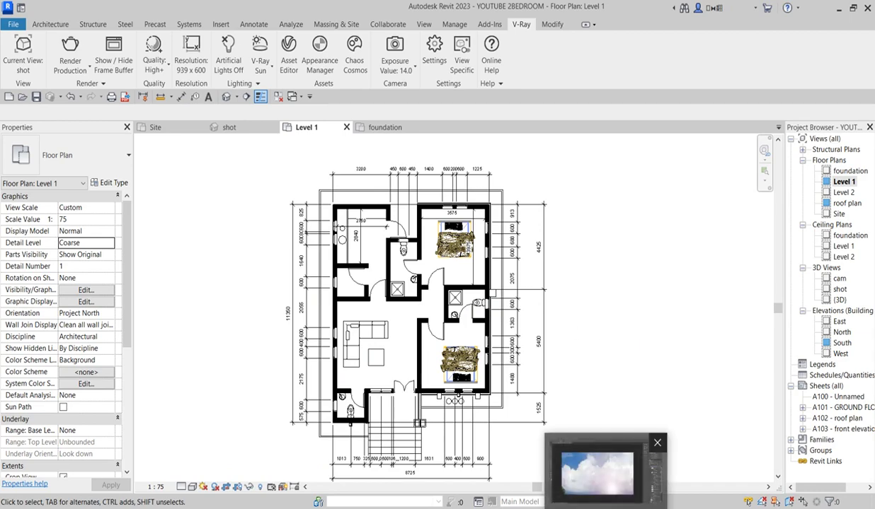
Reopen the shot 3D view and create a new 939 × 600 pixel transparent document in Photoshop, matching the V-Ray render resolution.
left_click(597, 473)
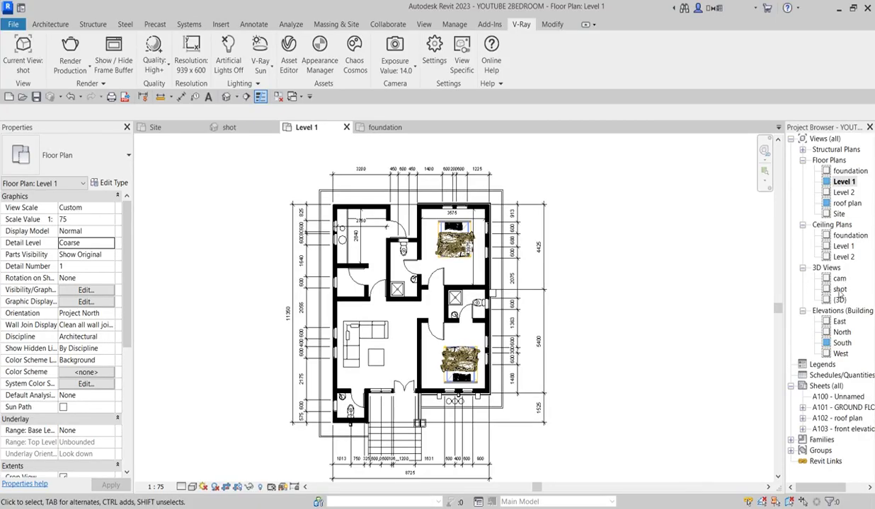
double_click(839, 290)
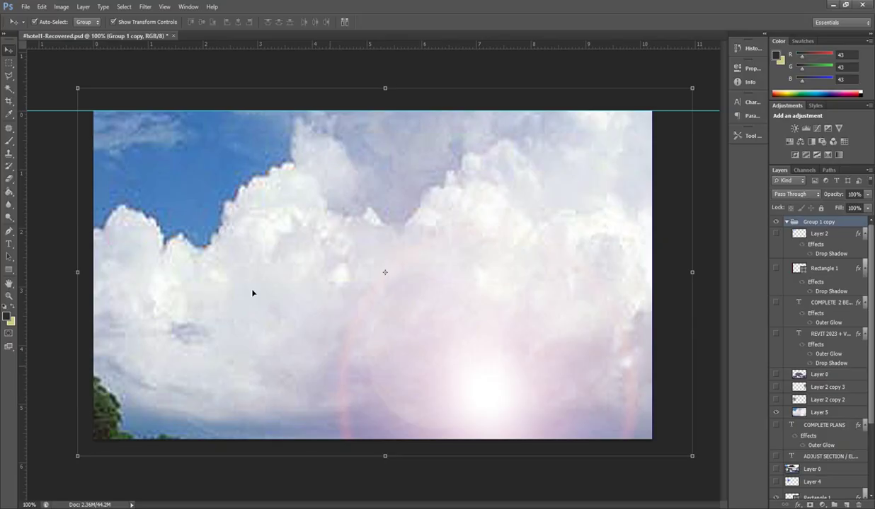
left_click(27, 7)
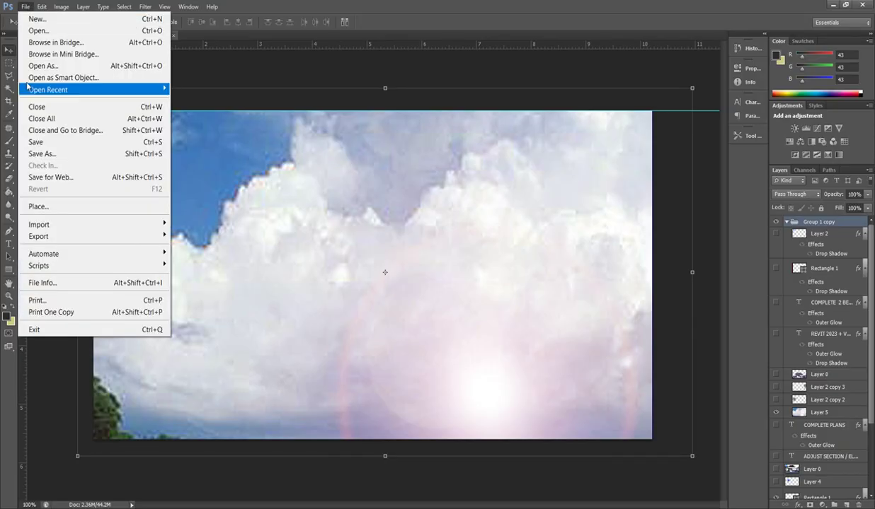
left_click(42, 30)
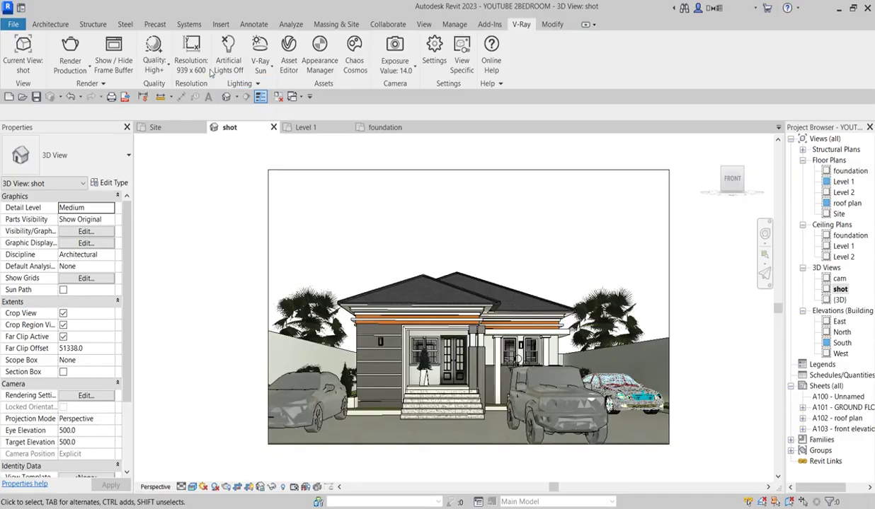
left_click(191, 51)
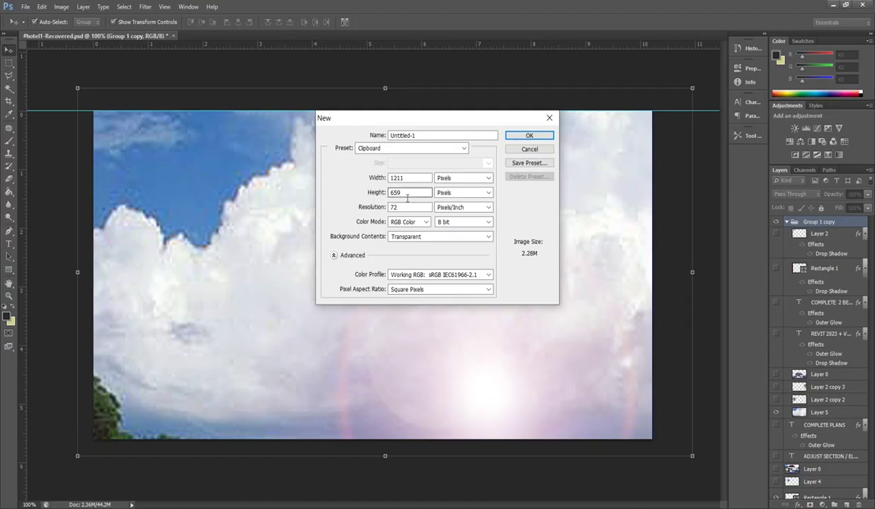
key("Tab")
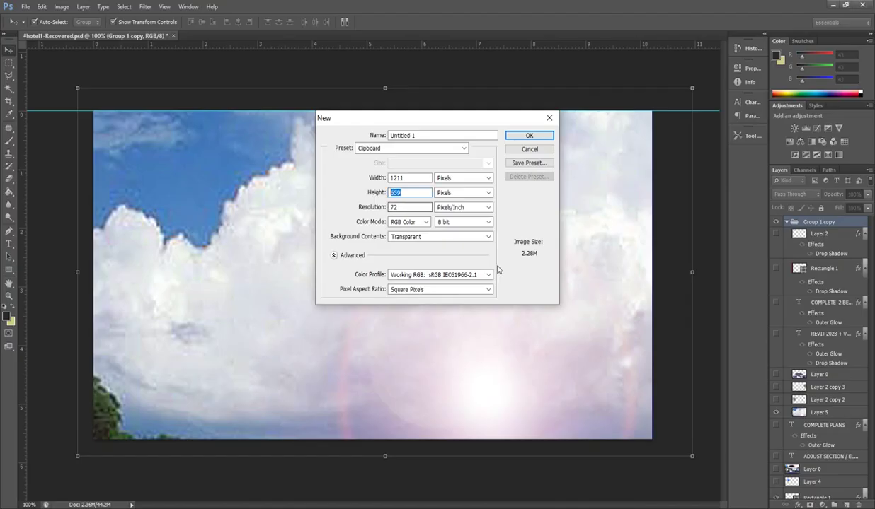
type("600")
key("shift+Tab")
type("9")
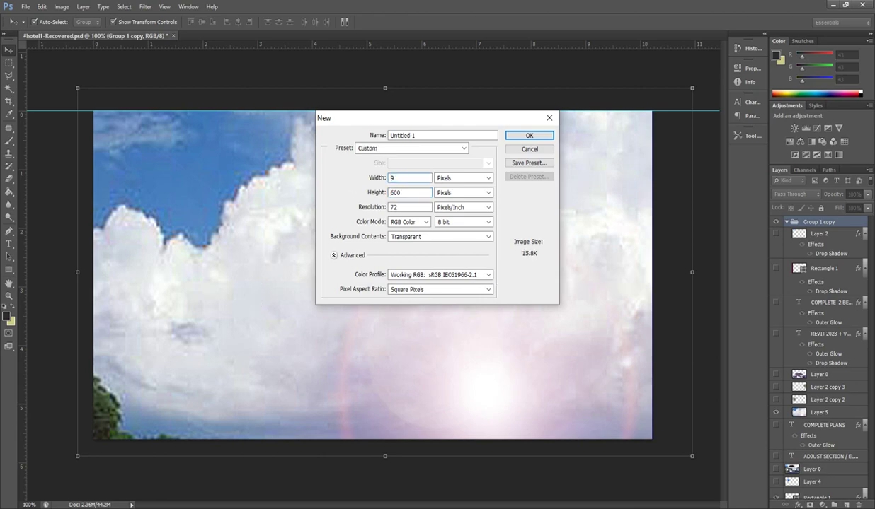
type("00")
left_click(527, 136)
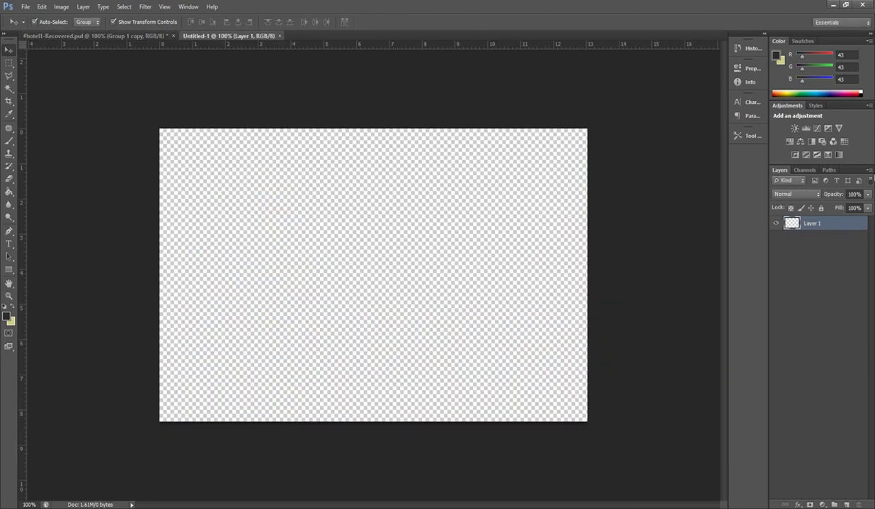
Open the image file sky.PNG in Photoshop.
left_click(26, 7)
left_click(37, 30)
left_click(355, 128)
left_click(833, 422)
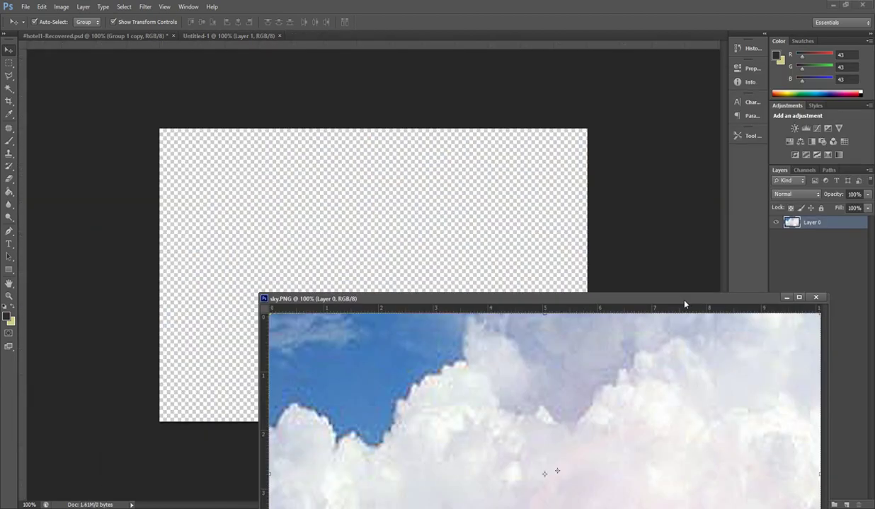
Copy the sky image into the 939 × 600 pixel document and scale it to fill the whole canvas, applying the transform.
left_click_drag(453, 425, 437, 247)
left_click(680, 295)
left_click_drag(490, 224, 494, 229)
key("ctrl+t")
left_click_drag(711, 94, 586, 128)
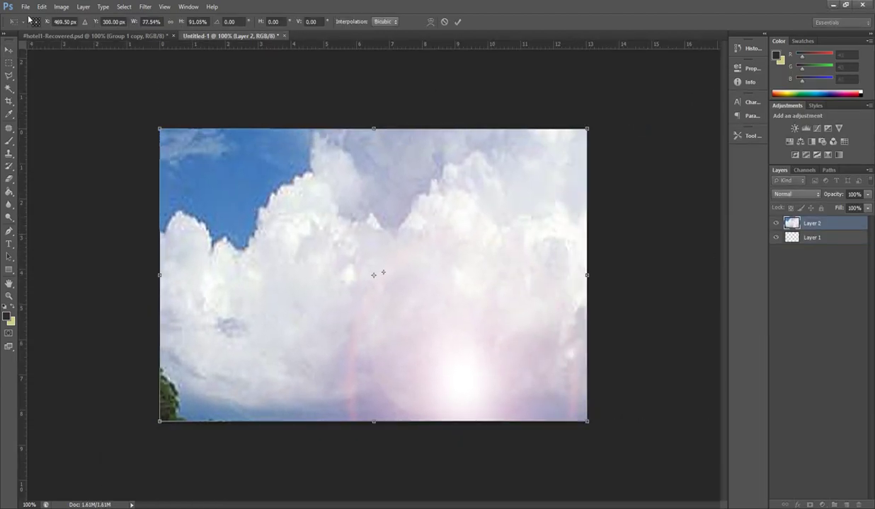
left_click(8, 50)
left_click(393, 195)
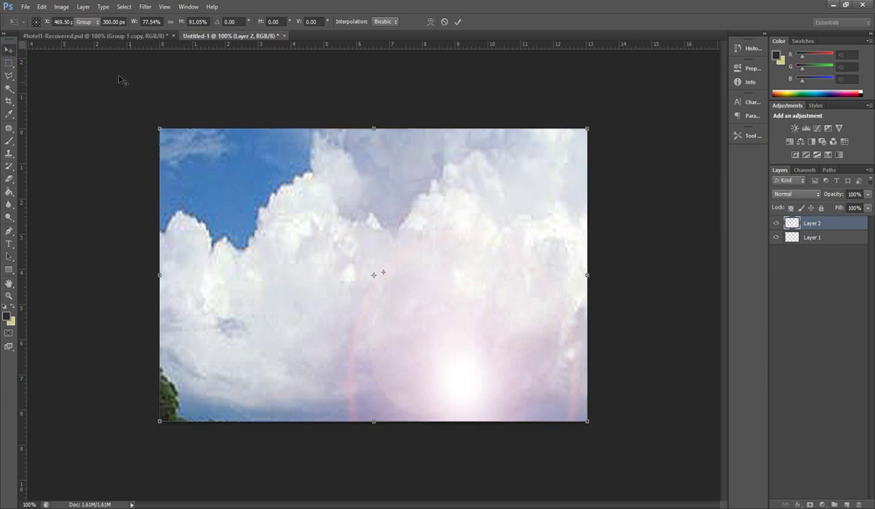
Save the resized sky image in PNG format with the file name sky2.
left_click(25, 6)
left_click(65, 156)
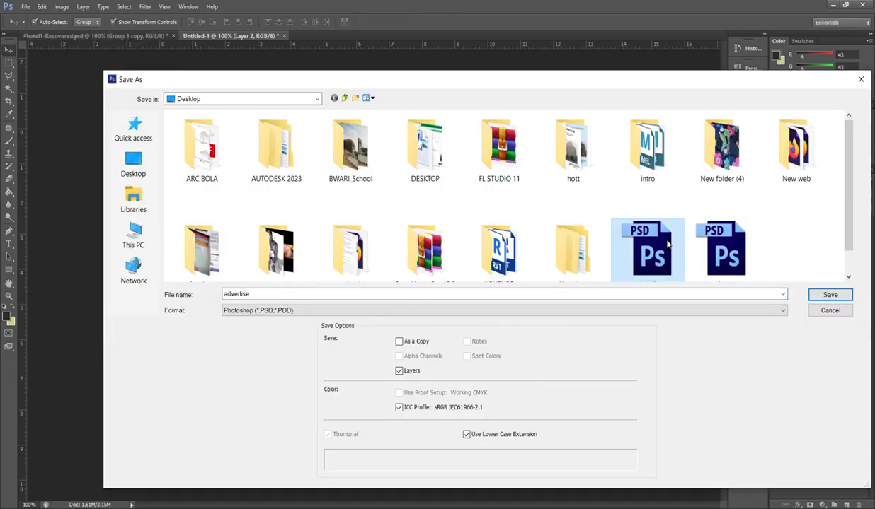
left_click(425, 251)
left_click(778, 310)
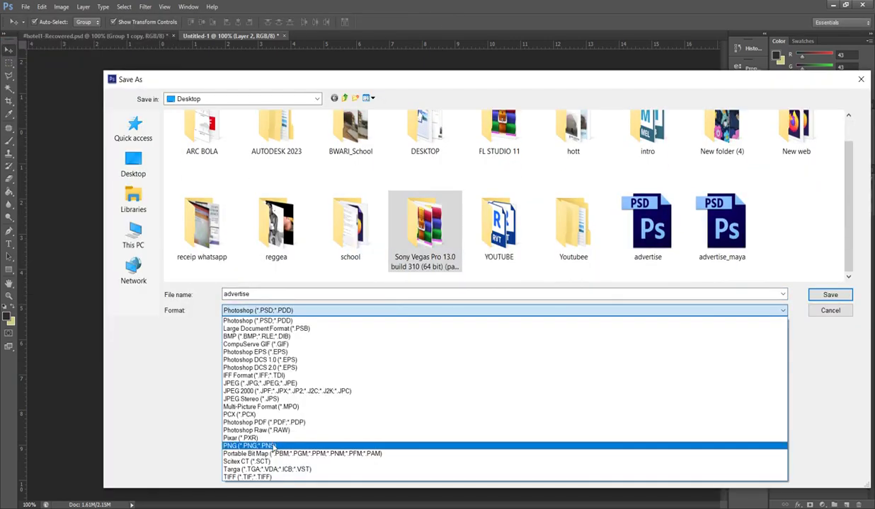
left_click(319, 437)
left_click(796, 230)
left_click(241, 294)
type("2")
left_click(829, 295)
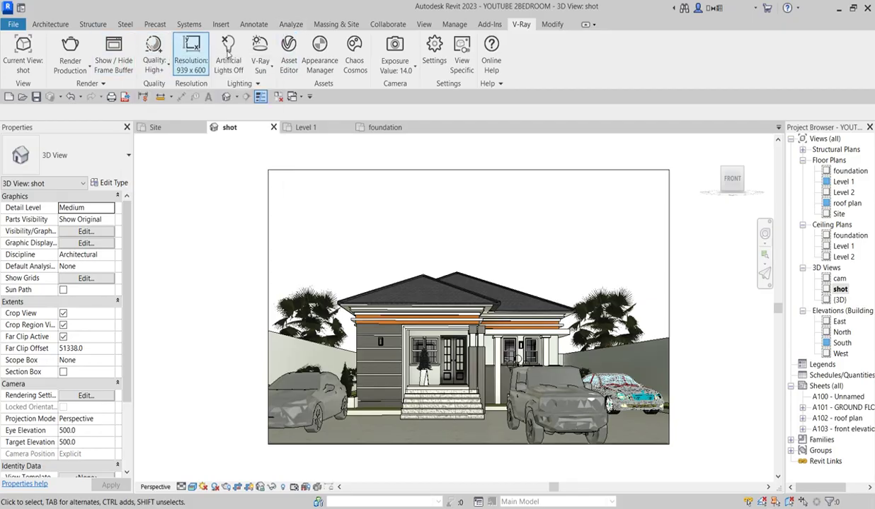
In Revit, replace the V-Ray Sun custom background image with sky2, preview it and close the light settings.
left_click(260, 51)
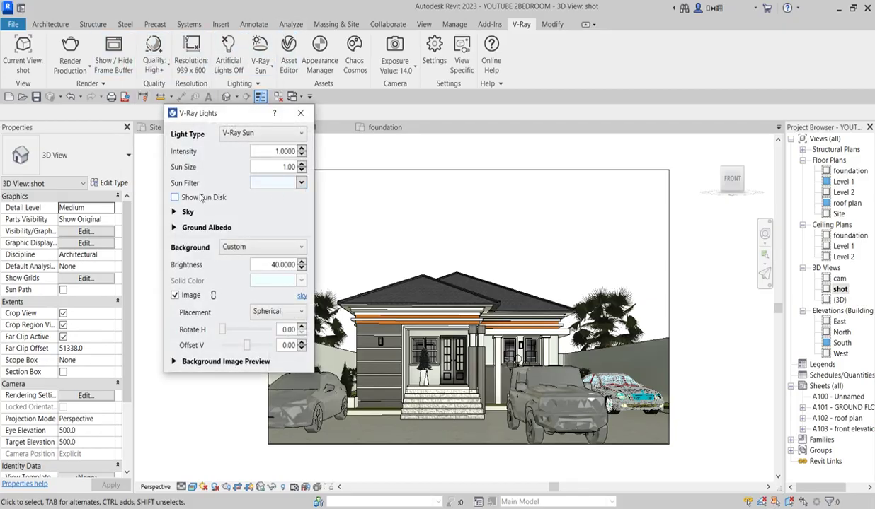
left_click(289, 133)
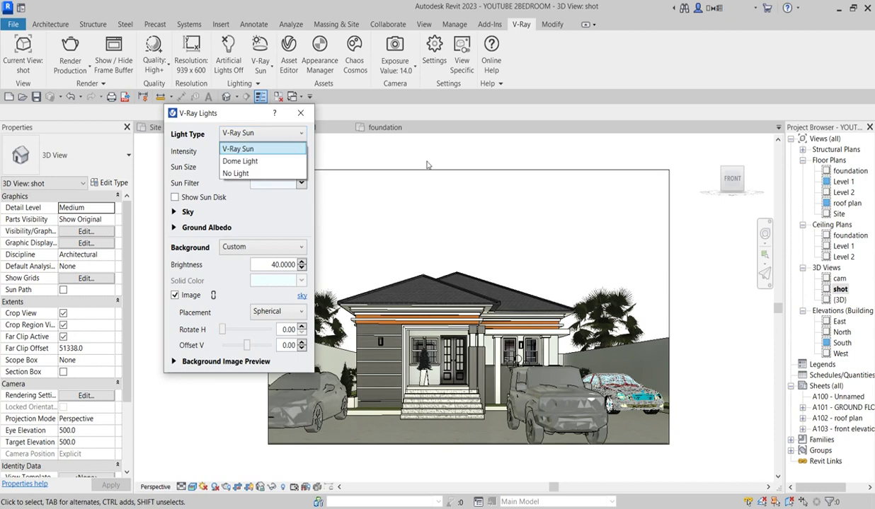
left_click(414, 160)
left_click(301, 295)
scroll(586, 196, "down", 5)
double_click(814, 192)
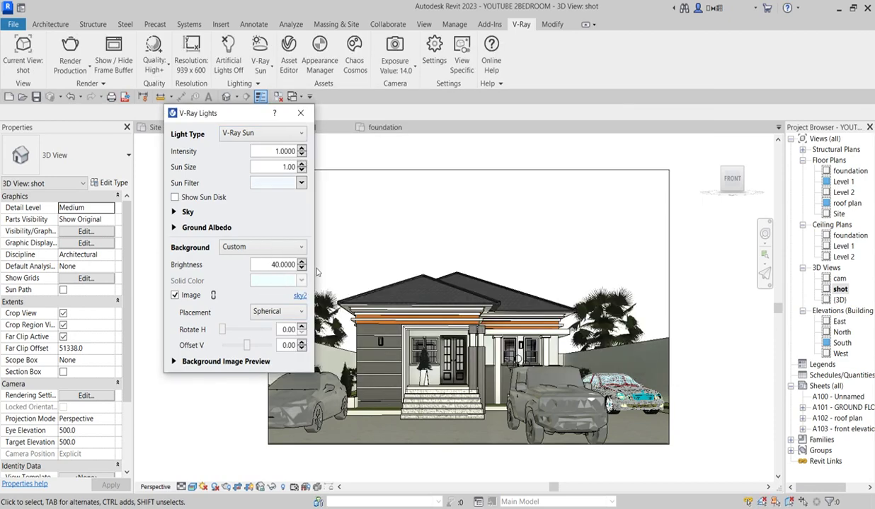
left_click(174, 361)
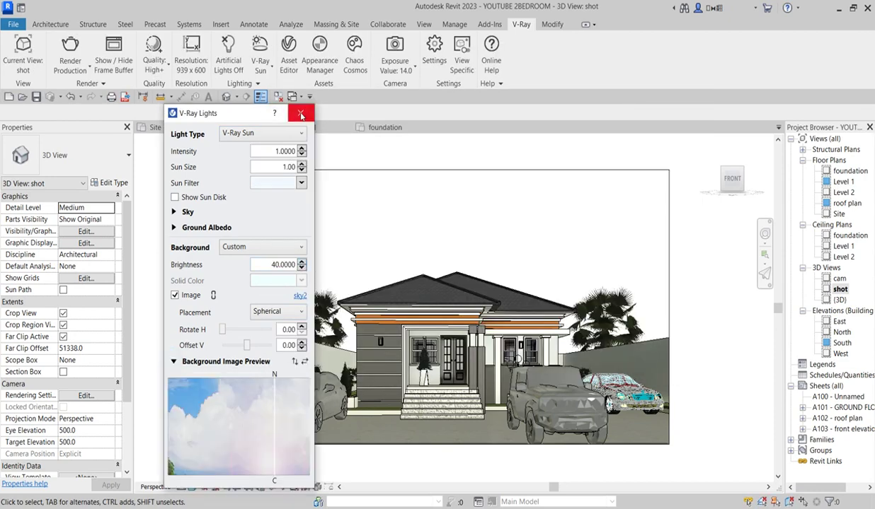
left_click(300, 114)
Start a V-Ray production render of the shot view and reposition the frame buffer window.
left_click(70, 53)
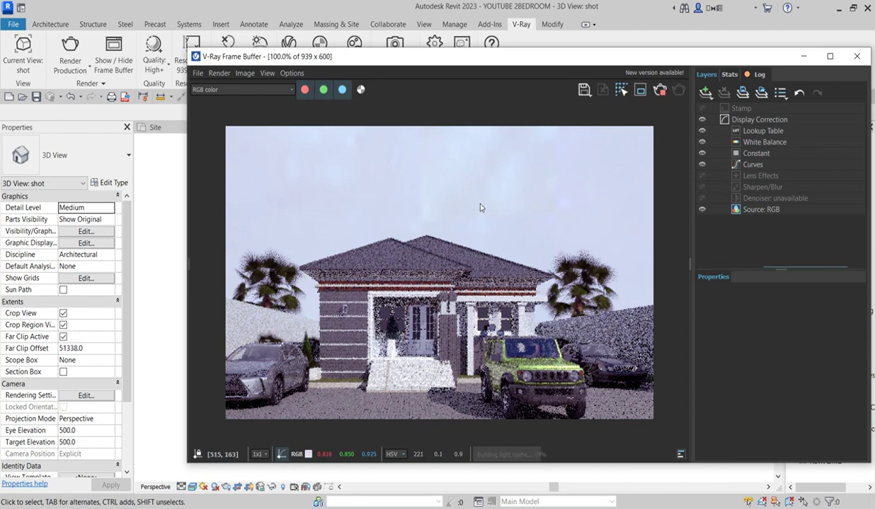
left_click_drag(772, 56, 671, 53)
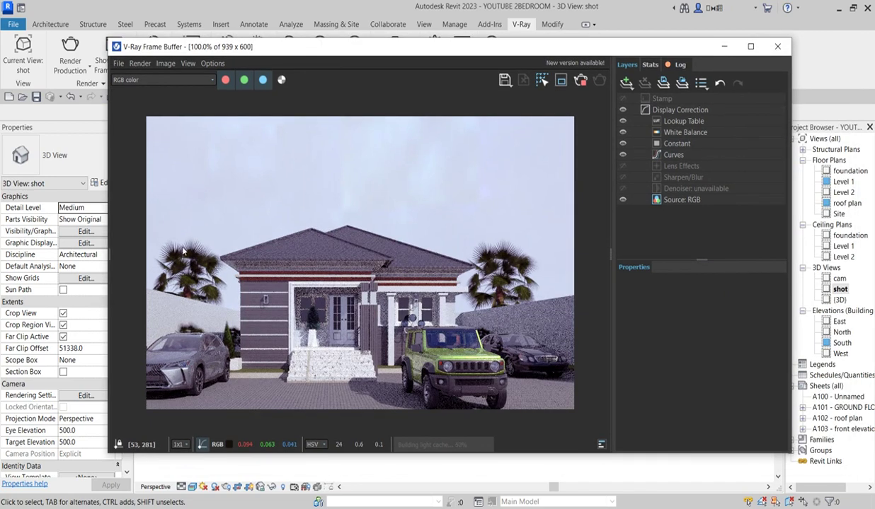